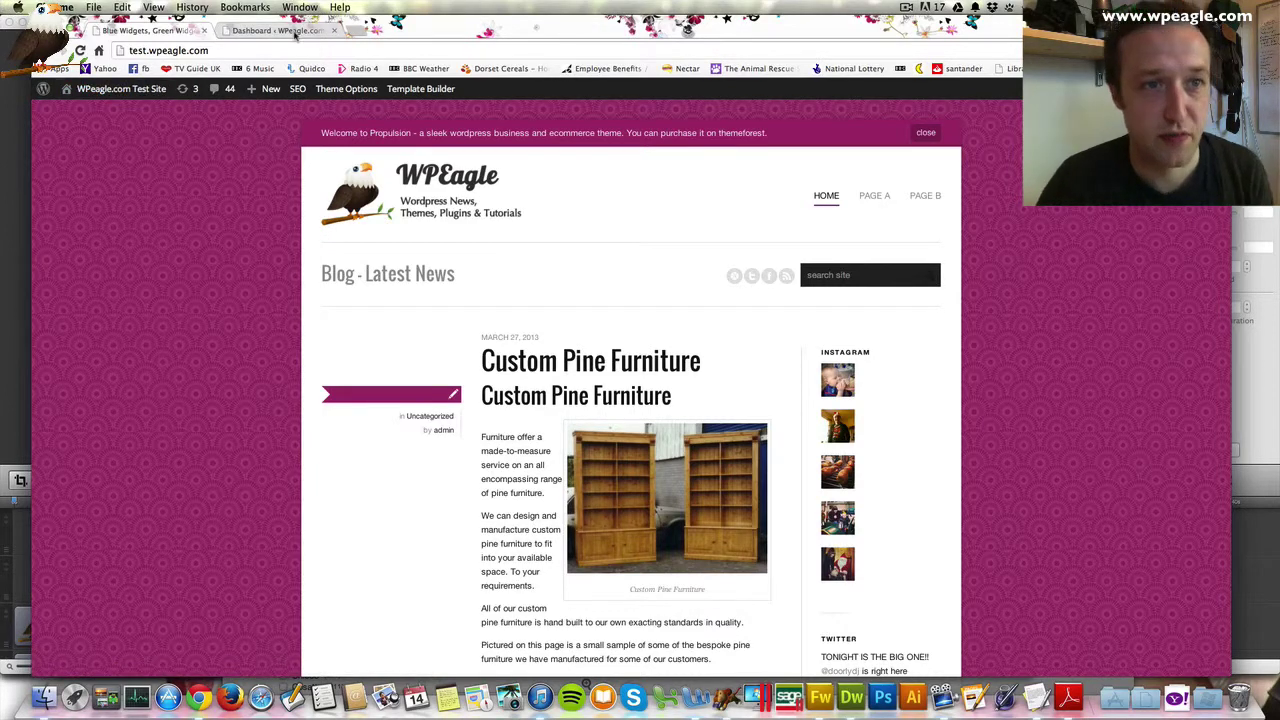
Step: Switch to the WordPress dashboard and search for "digg digg" among the plugins available to add
click(278, 30)
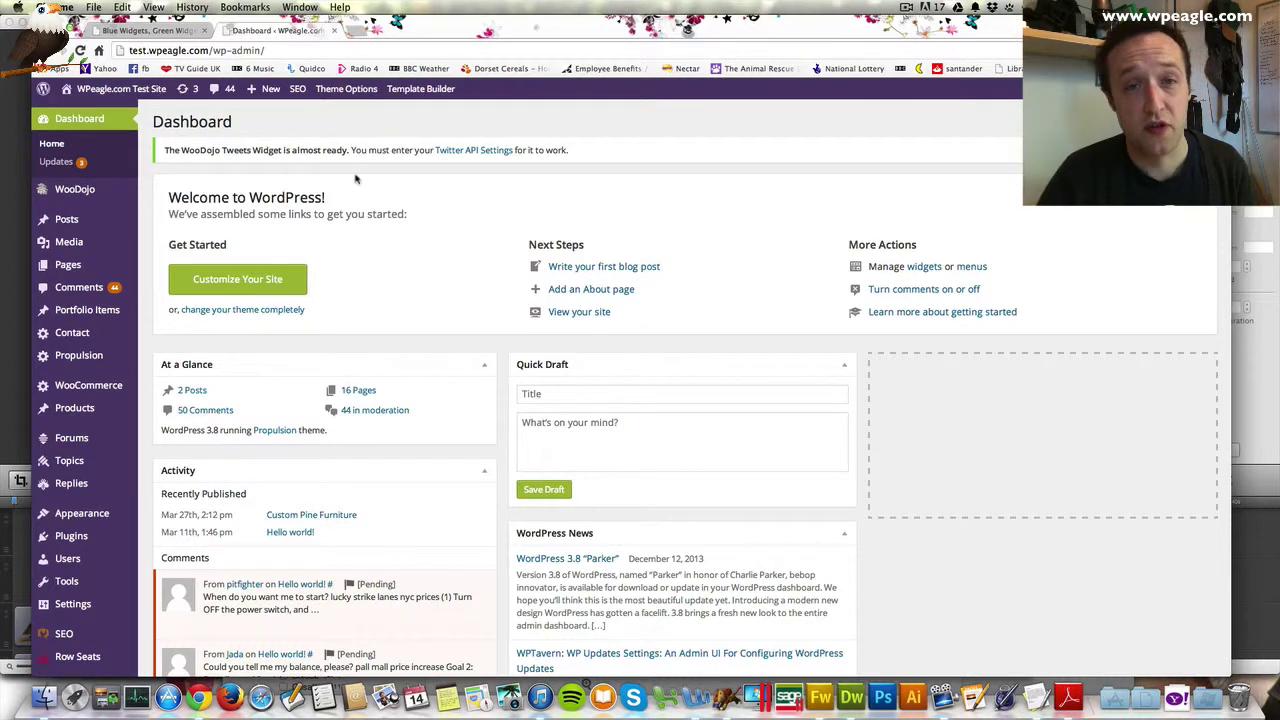
scroll(230, 247, down, 2)
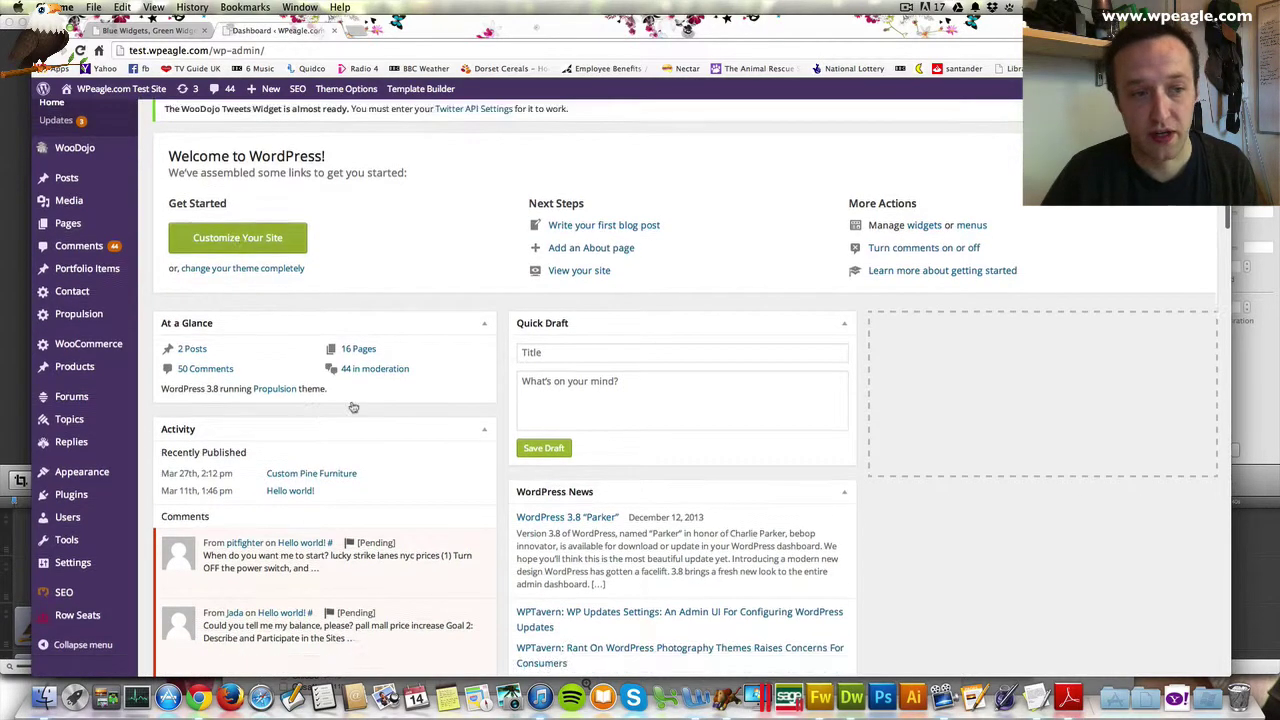
mouse_move(119, 500)
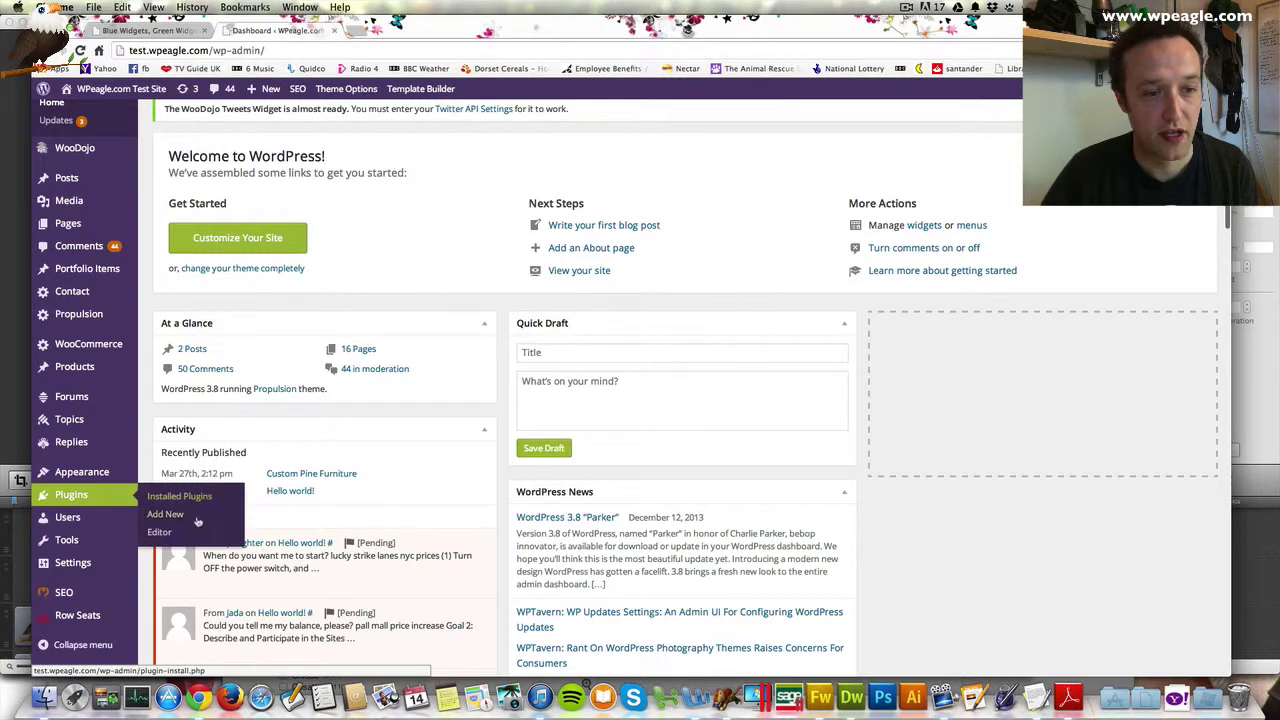
click(258, 510)
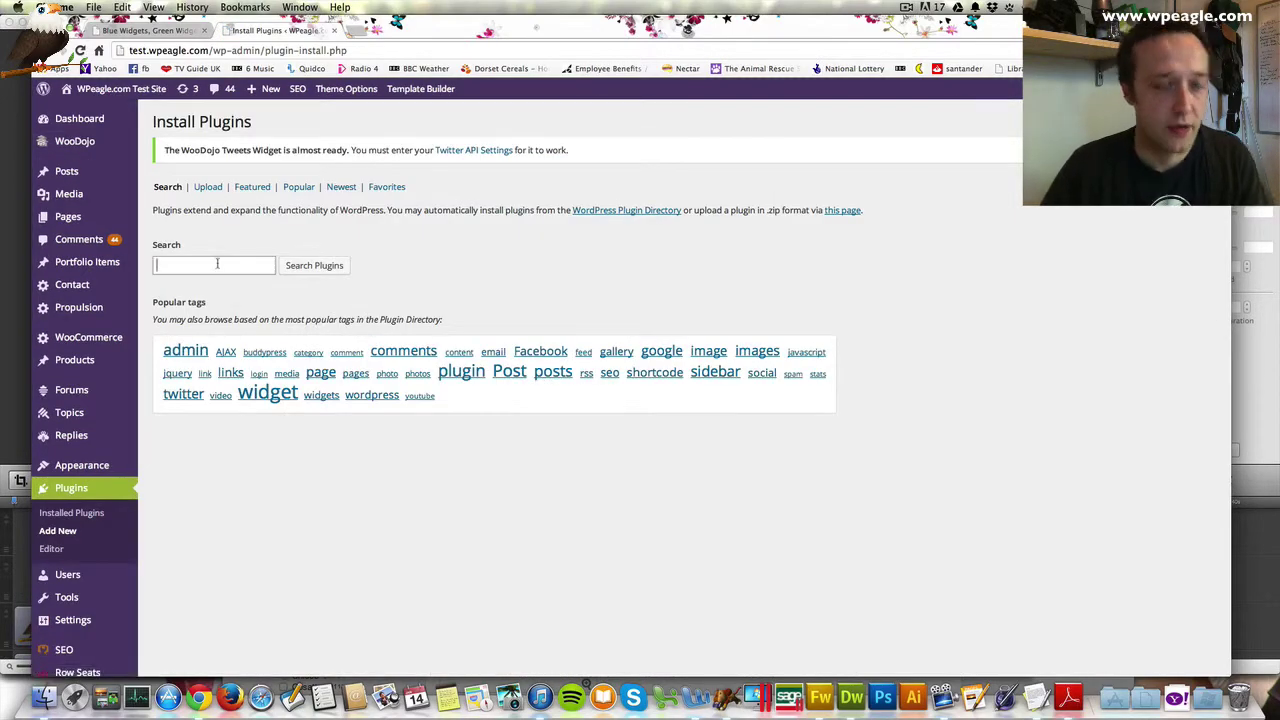
text(digg digg)
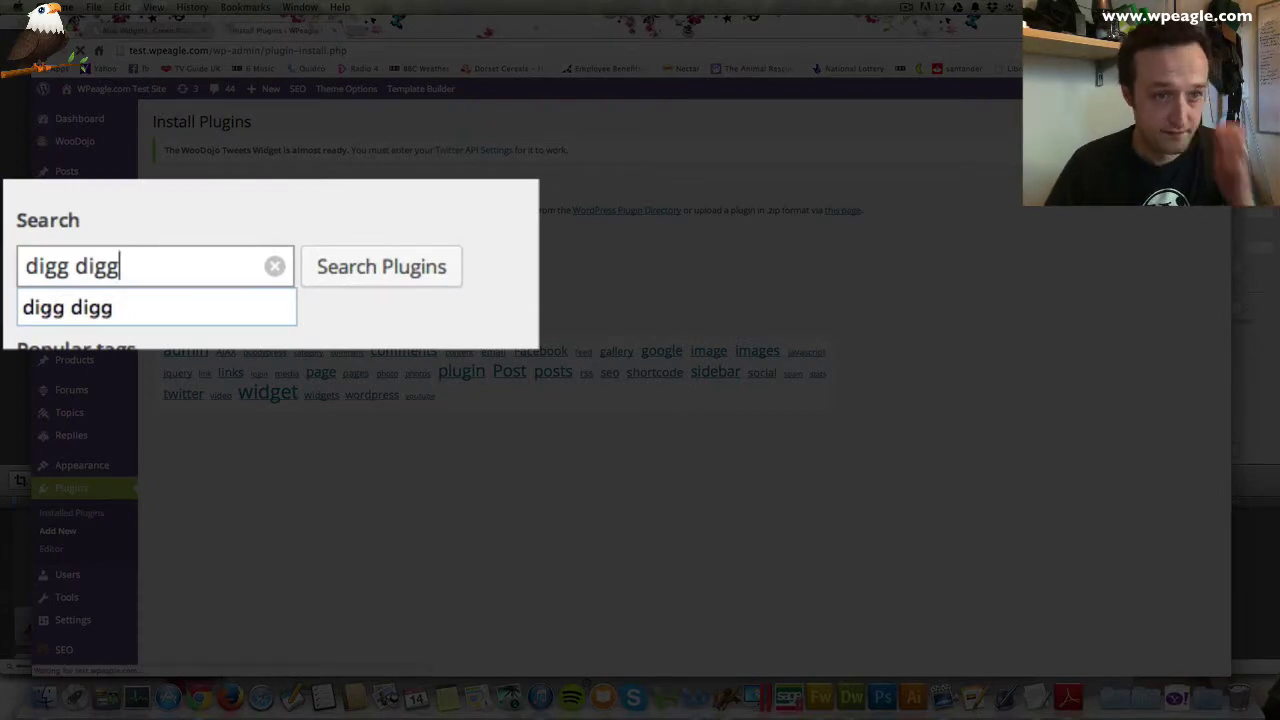
key(Return)
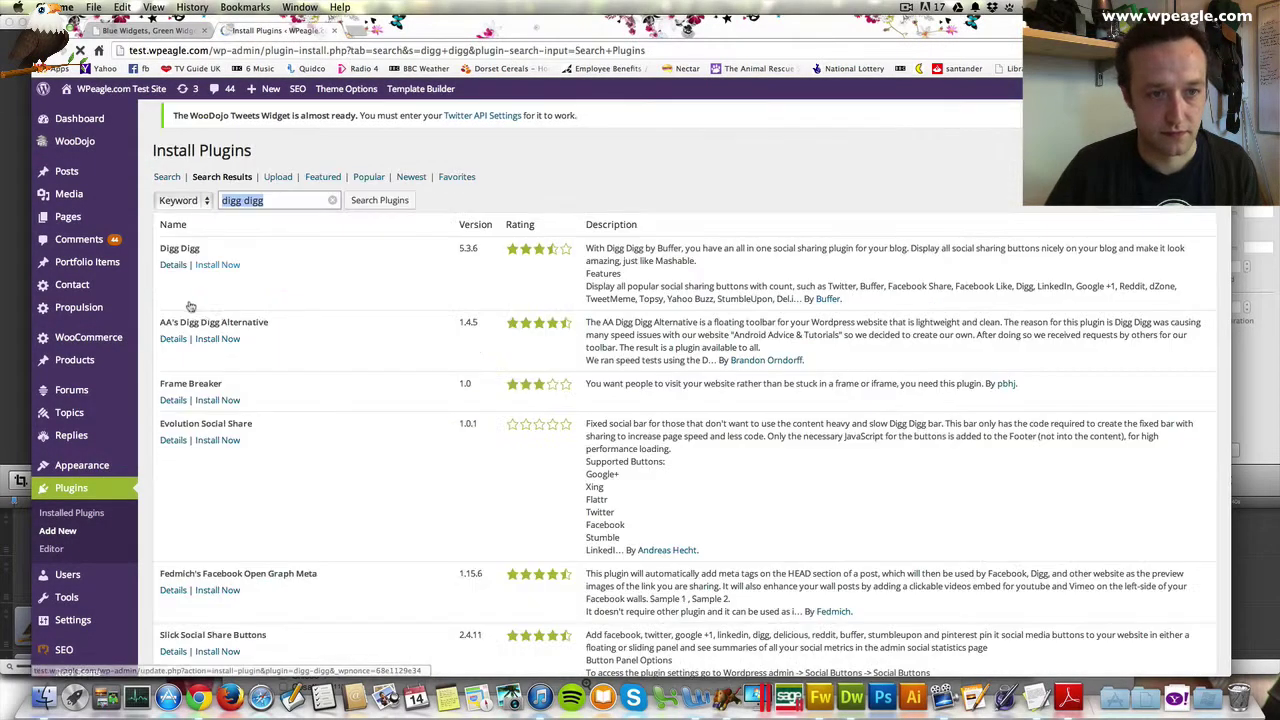
Step: Install the Digg Digg plugin by Buffer, confirming the installation, and activate it
click(218, 276)
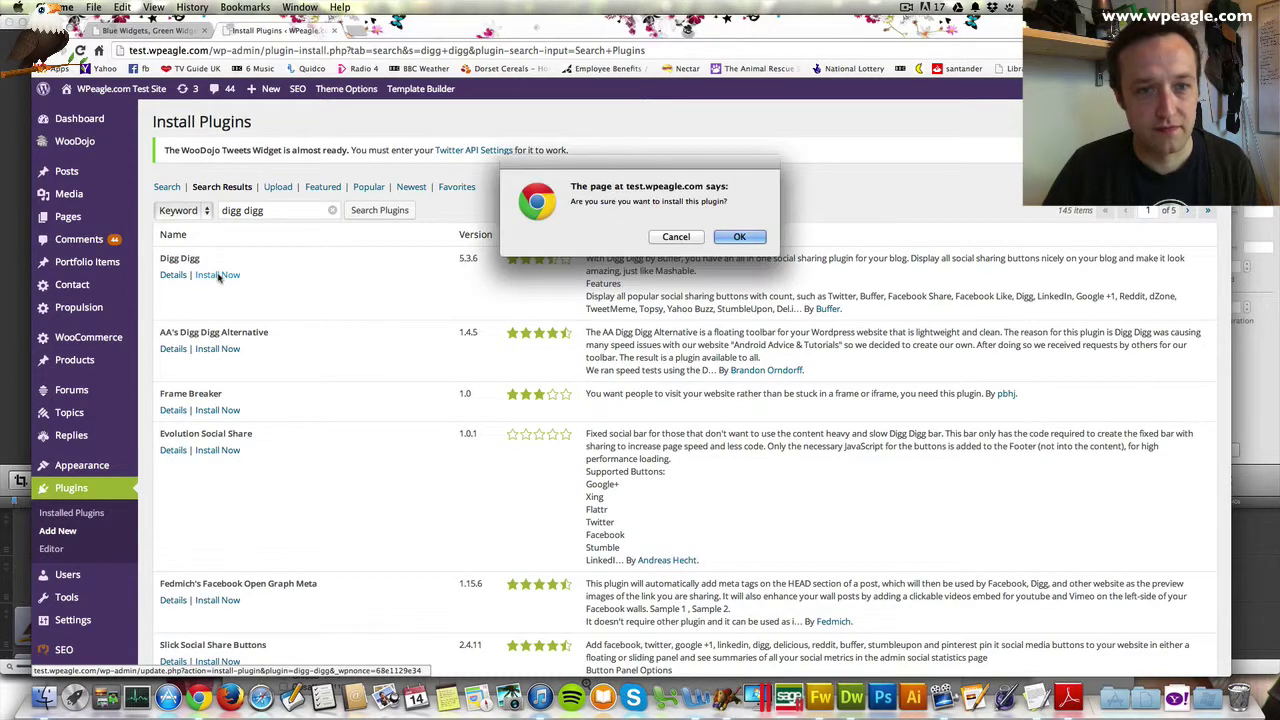
click(739, 237)
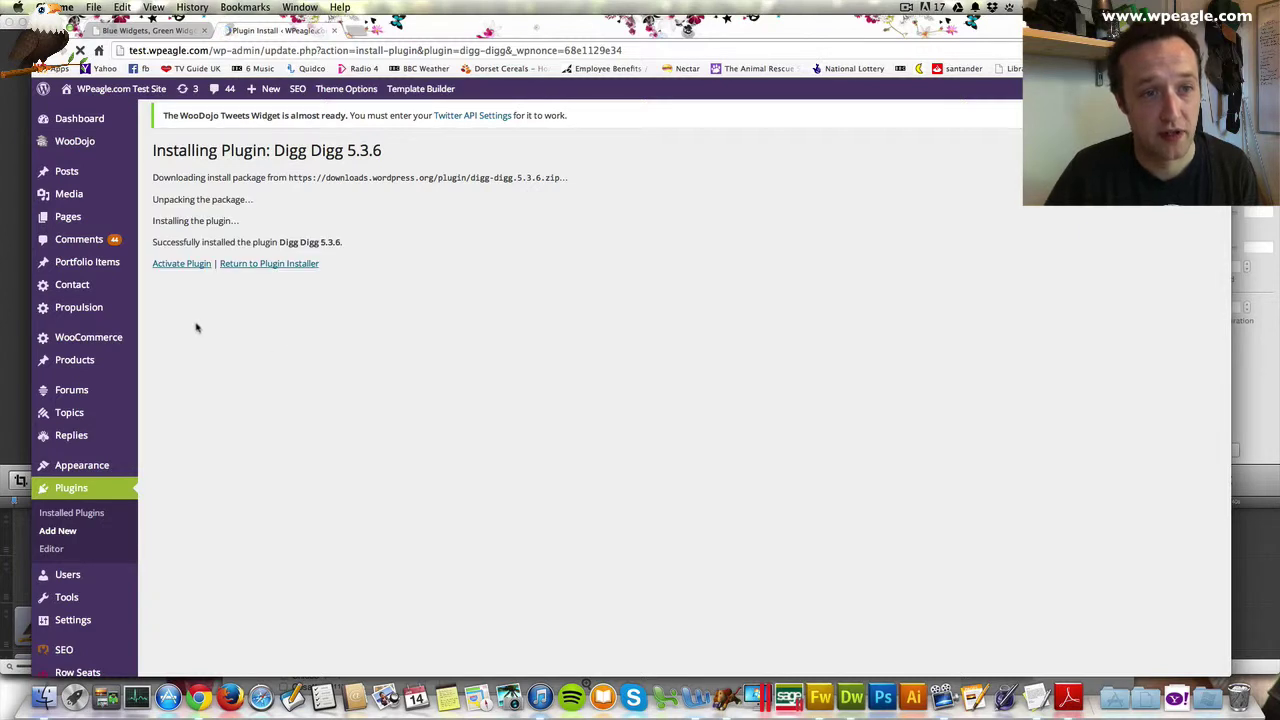
click(182, 268)
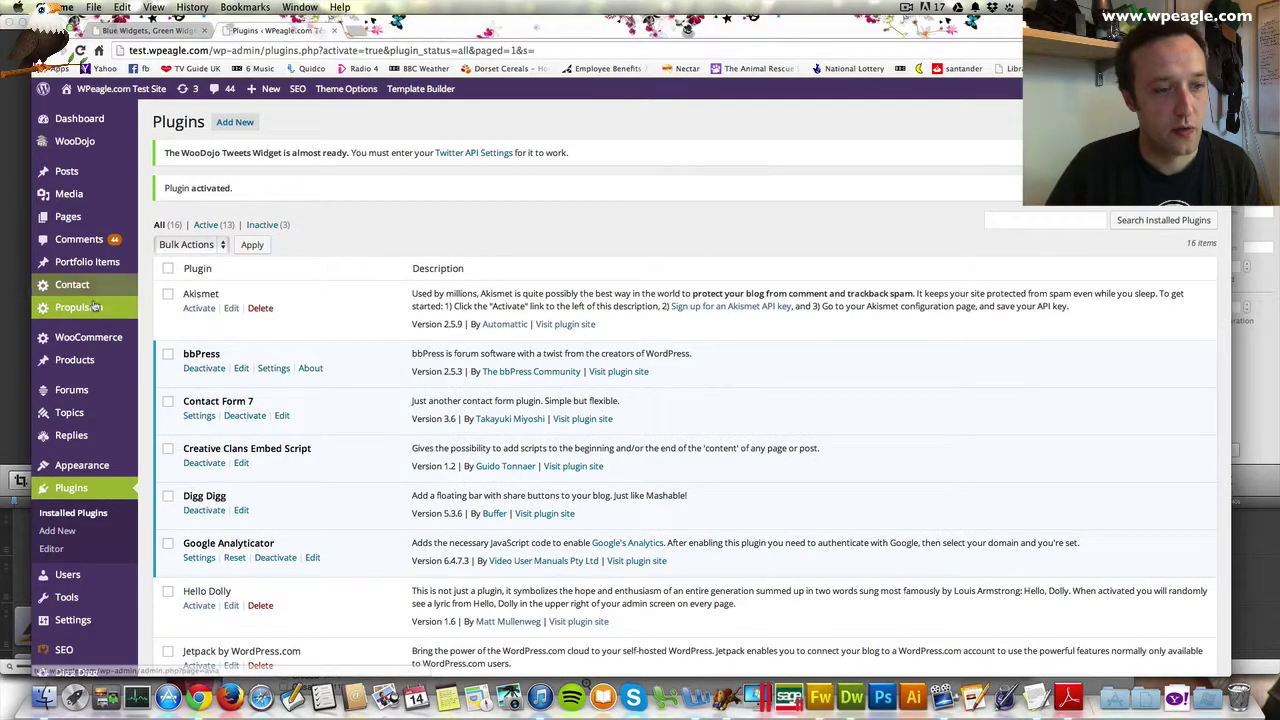
Step: Open Digg Digg's global configuration and enter wordpresseagle as the account in the Official Twitter configuration
scroll(85, 300, down, 5)
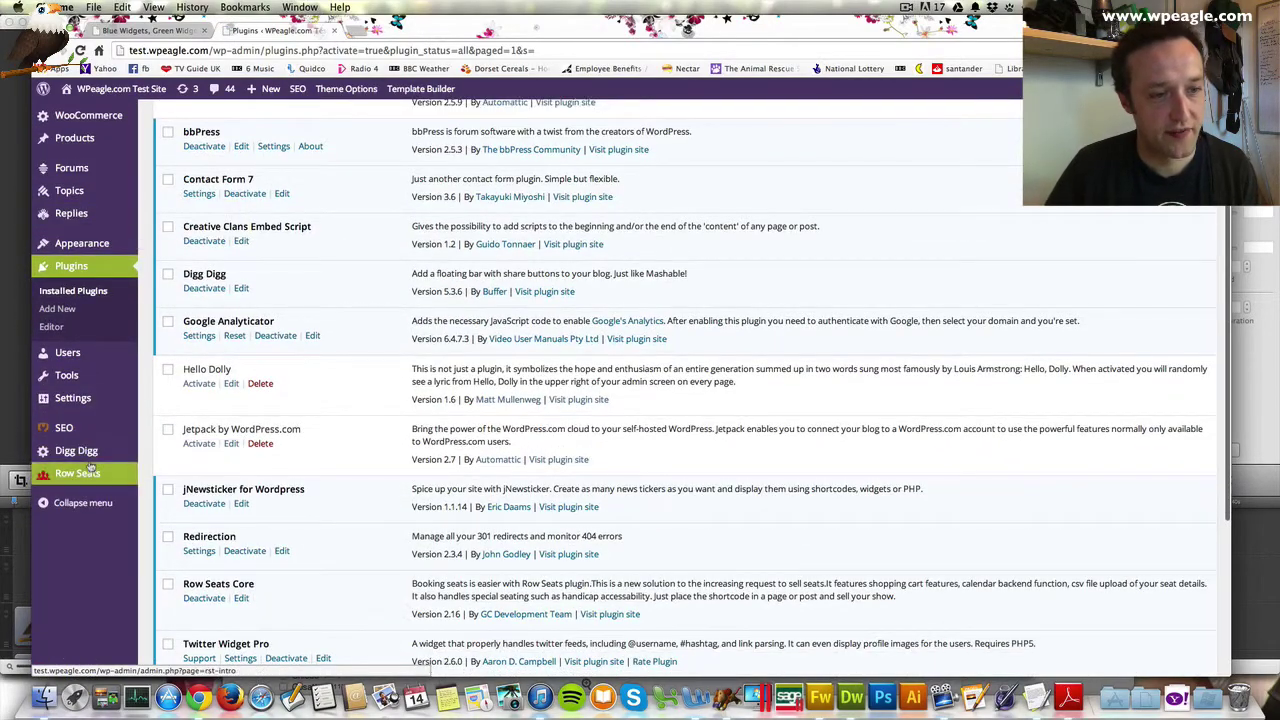
mouse_move(96, 457)
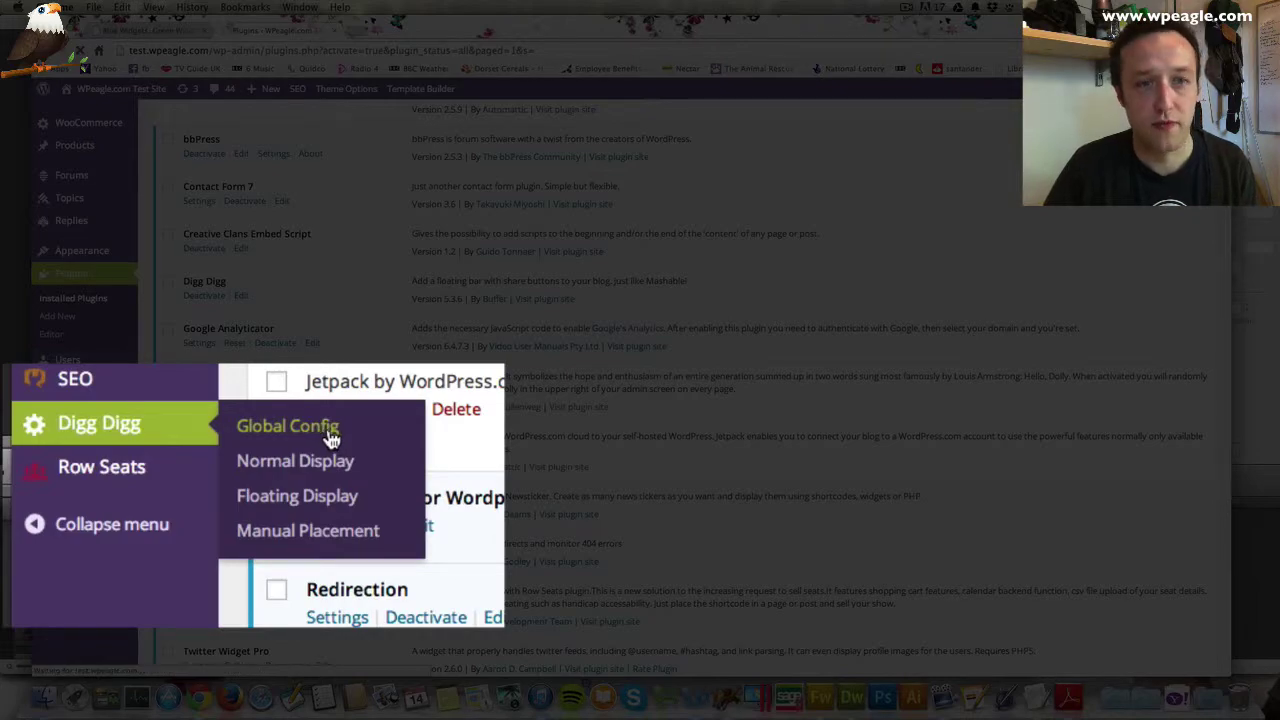
click(330, 438)
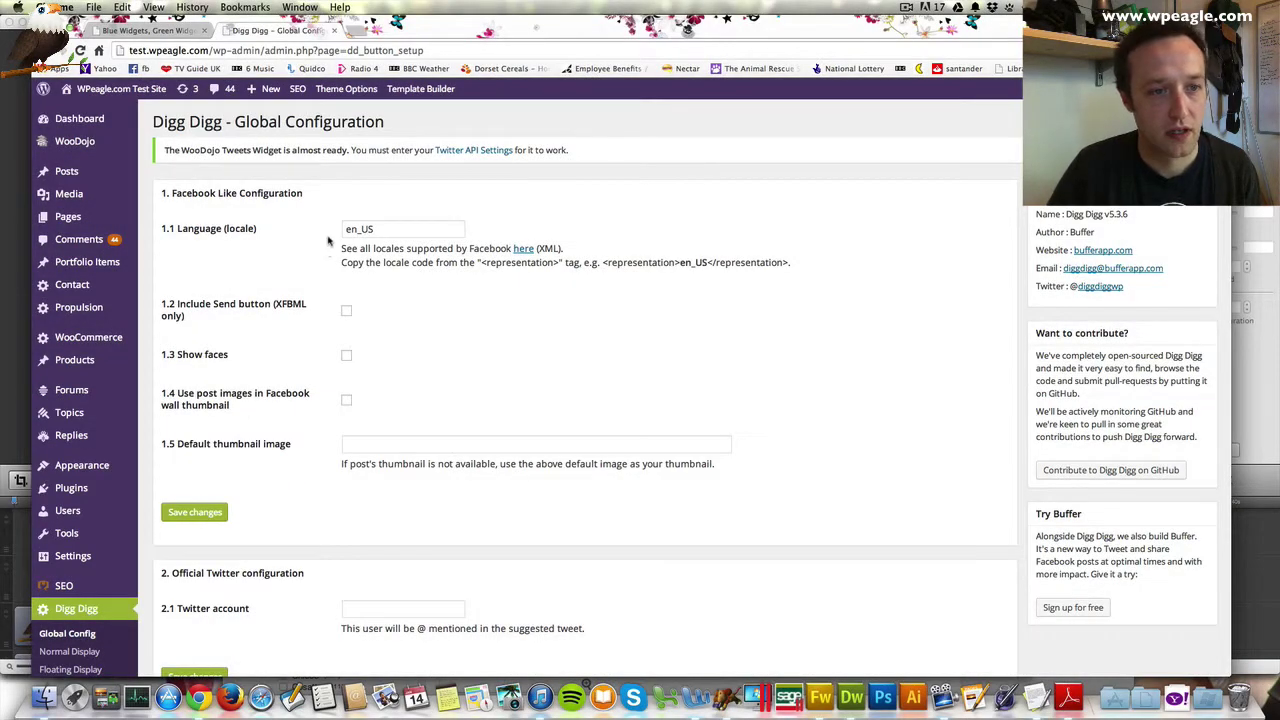
scroll(330, 248, down, 5)
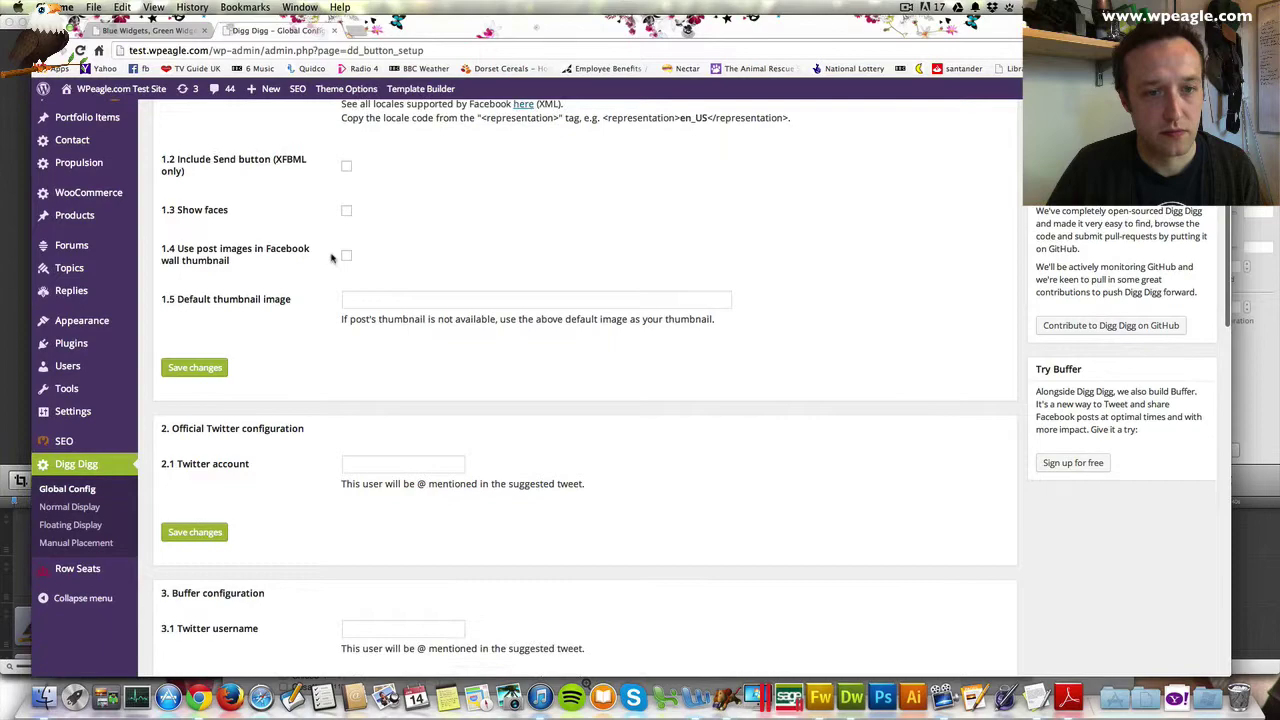
scroll(331, 258, down, 6)
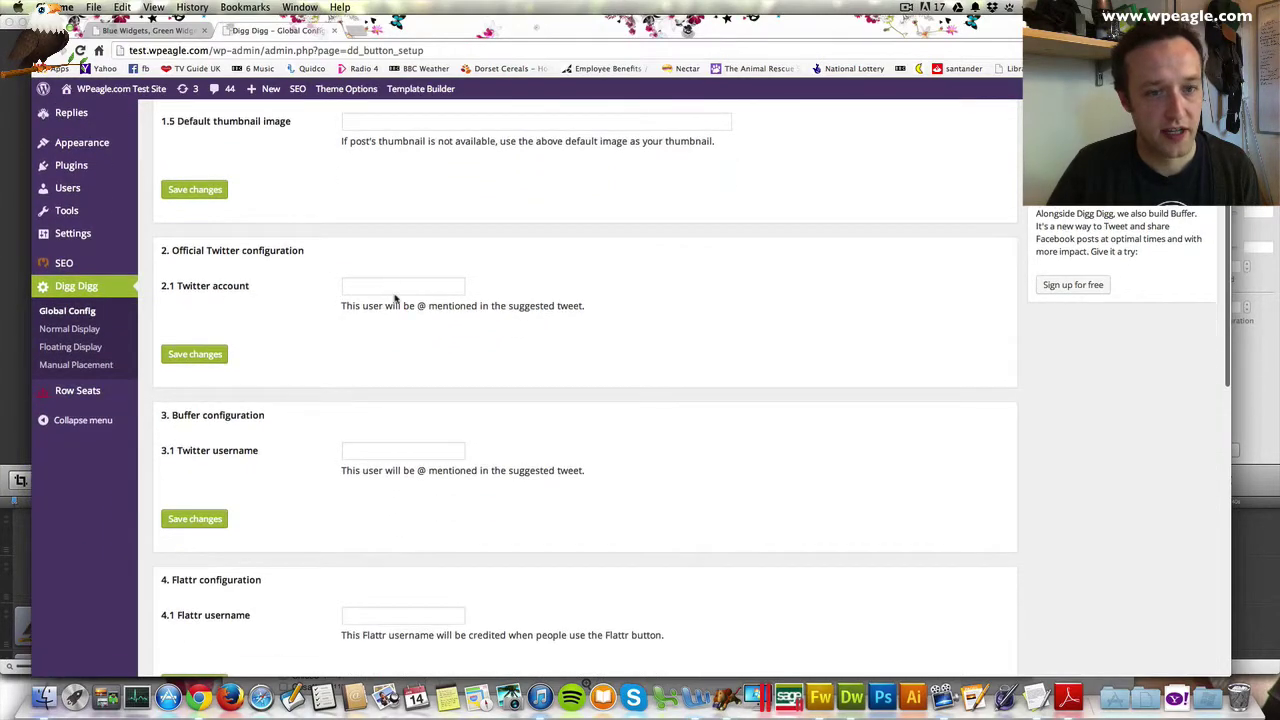
click(390, 287)
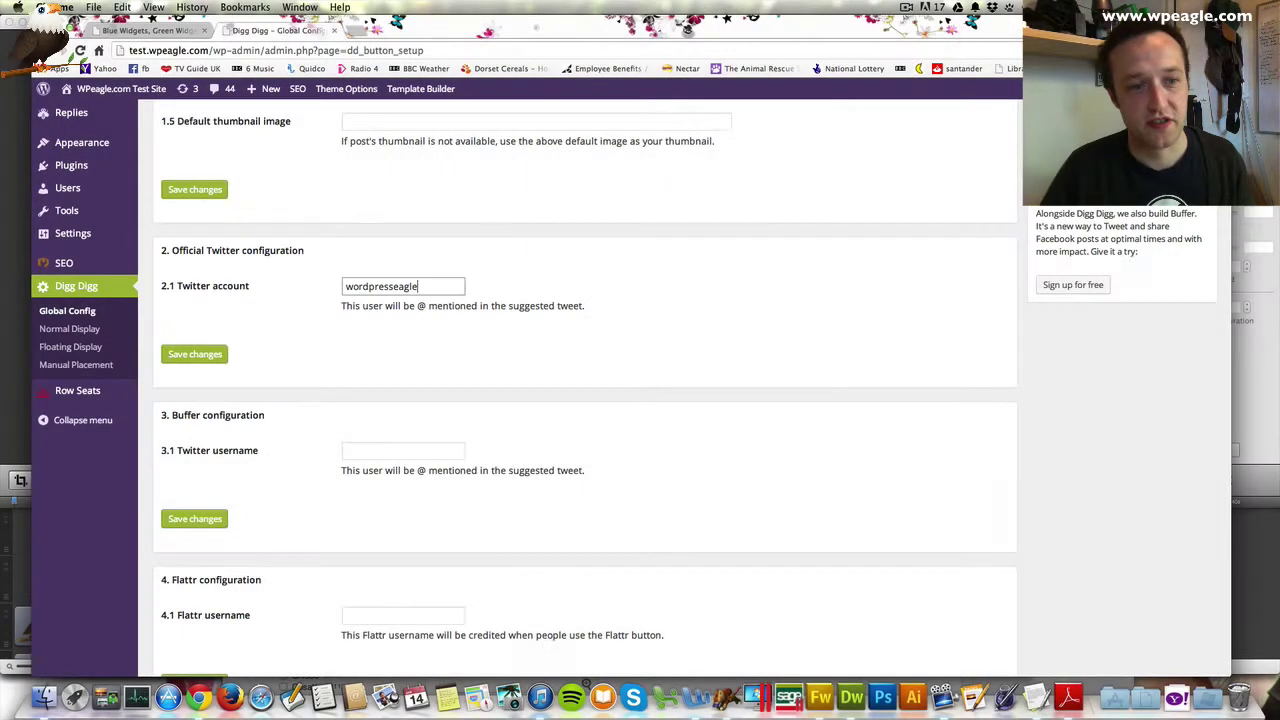
Step: Review the remaining global configuration sections, from Buffer down to the reset options, and save the changes
scroll(300, 340, down, 3)
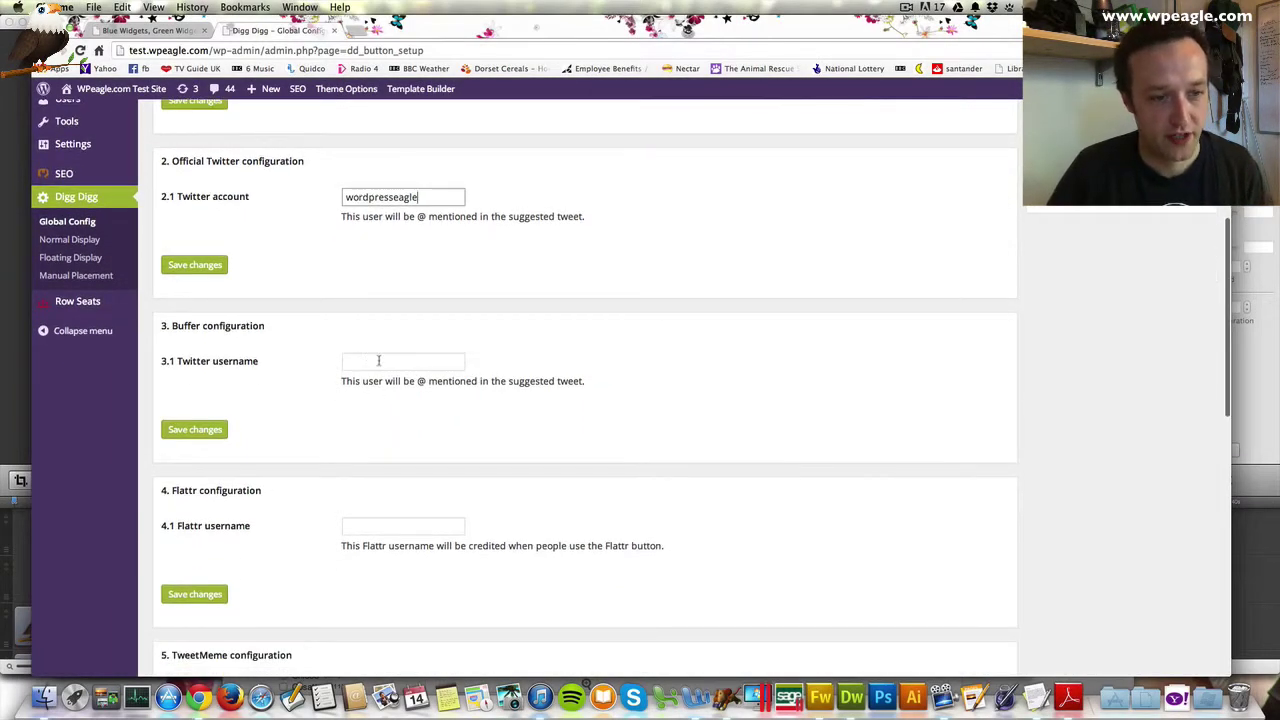
scroll(349, 374, down, 5)
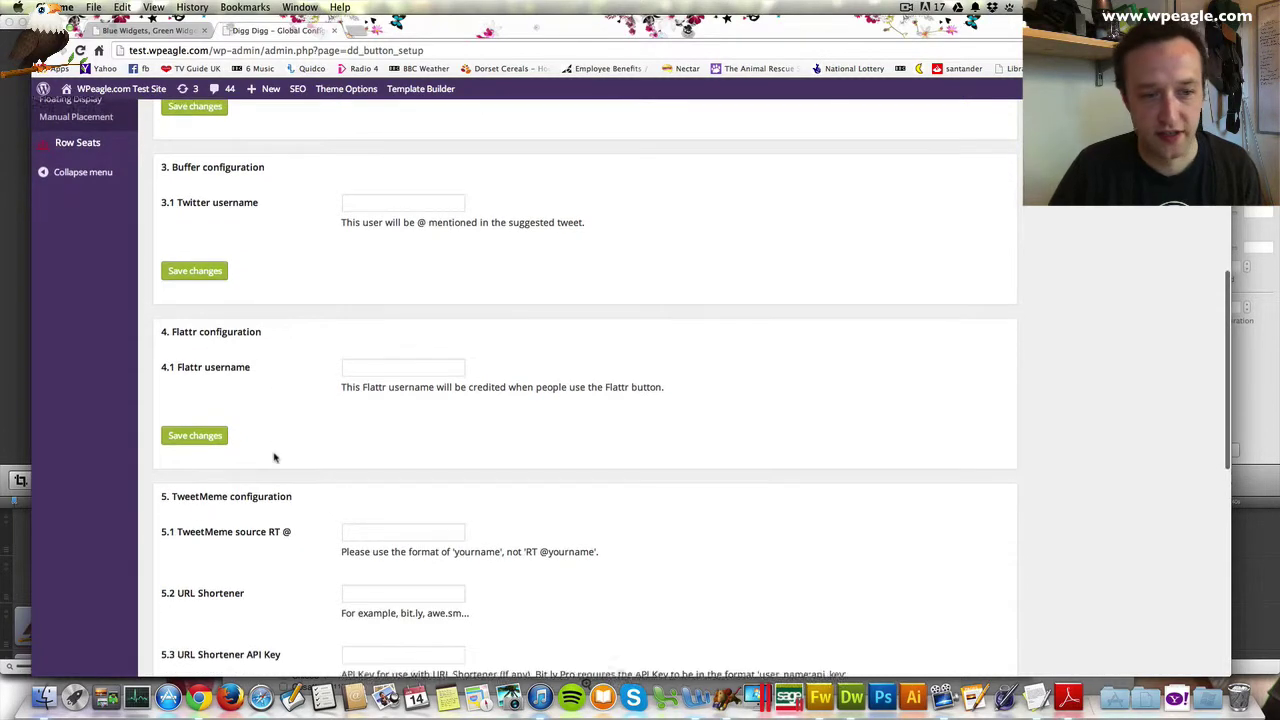
scroll(280, 470, down, 12)
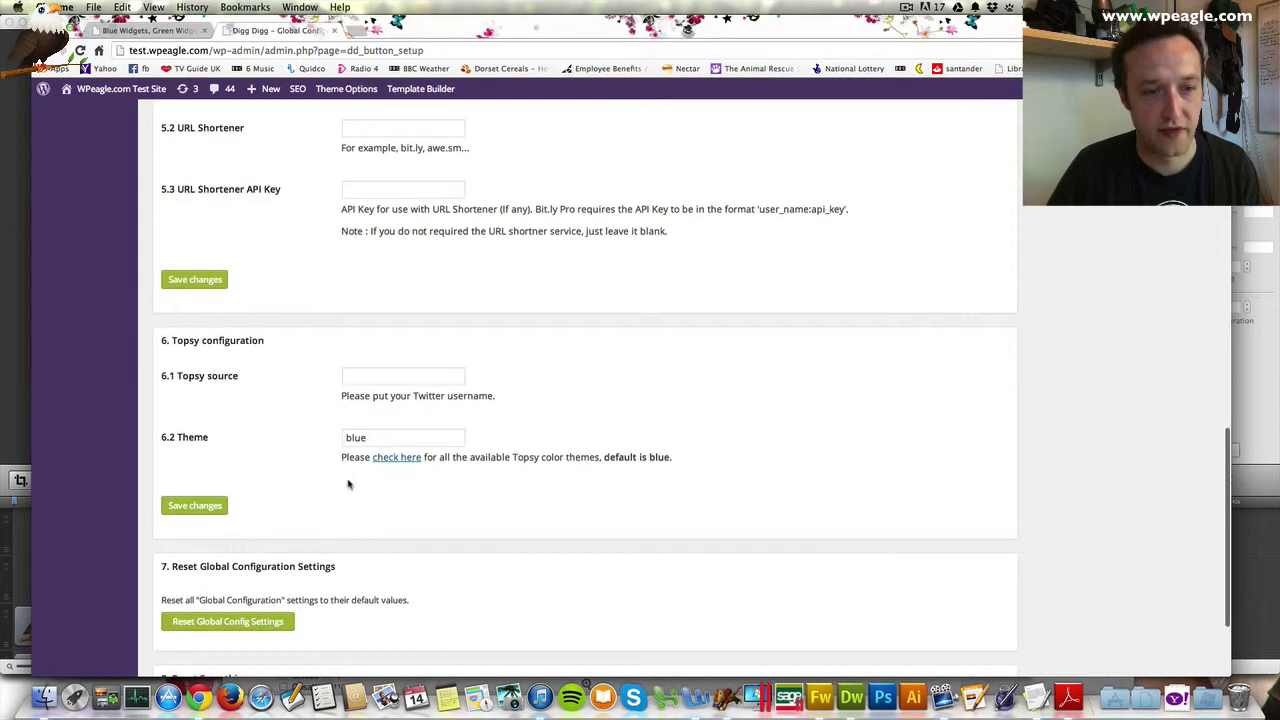
scroll(330, 422, down, 4)
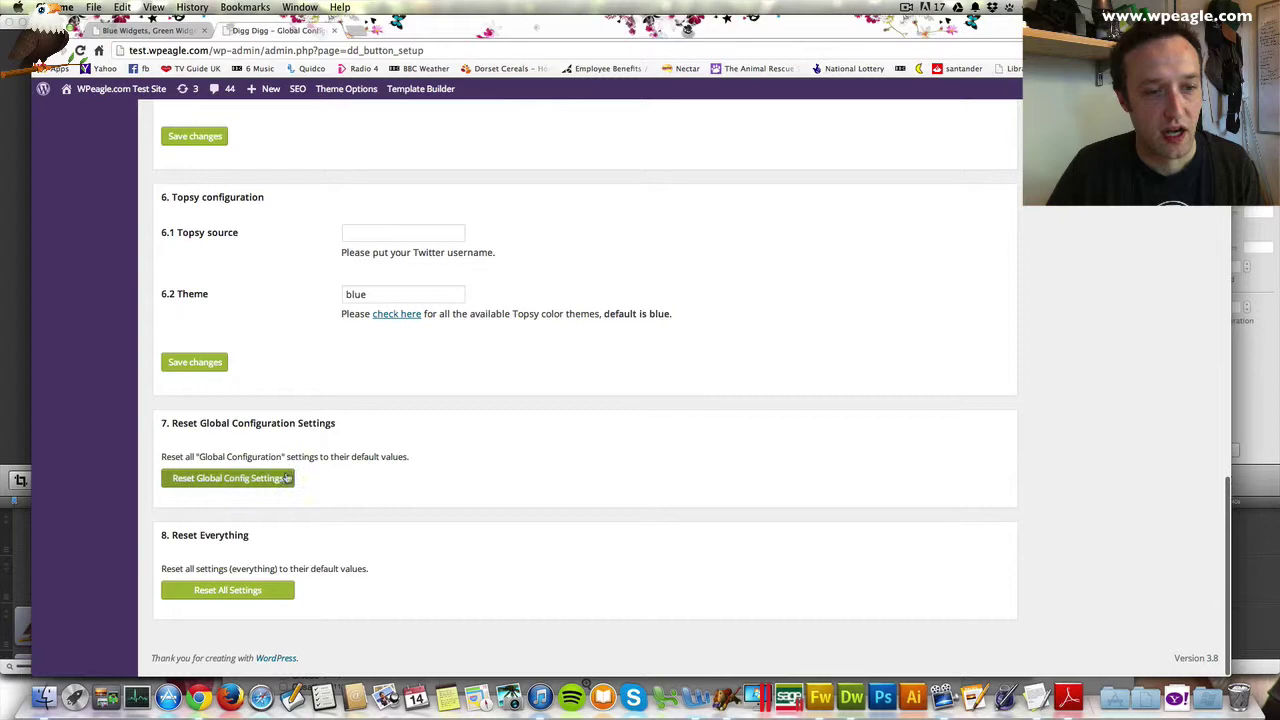
scroll(285, 476, up, 9)
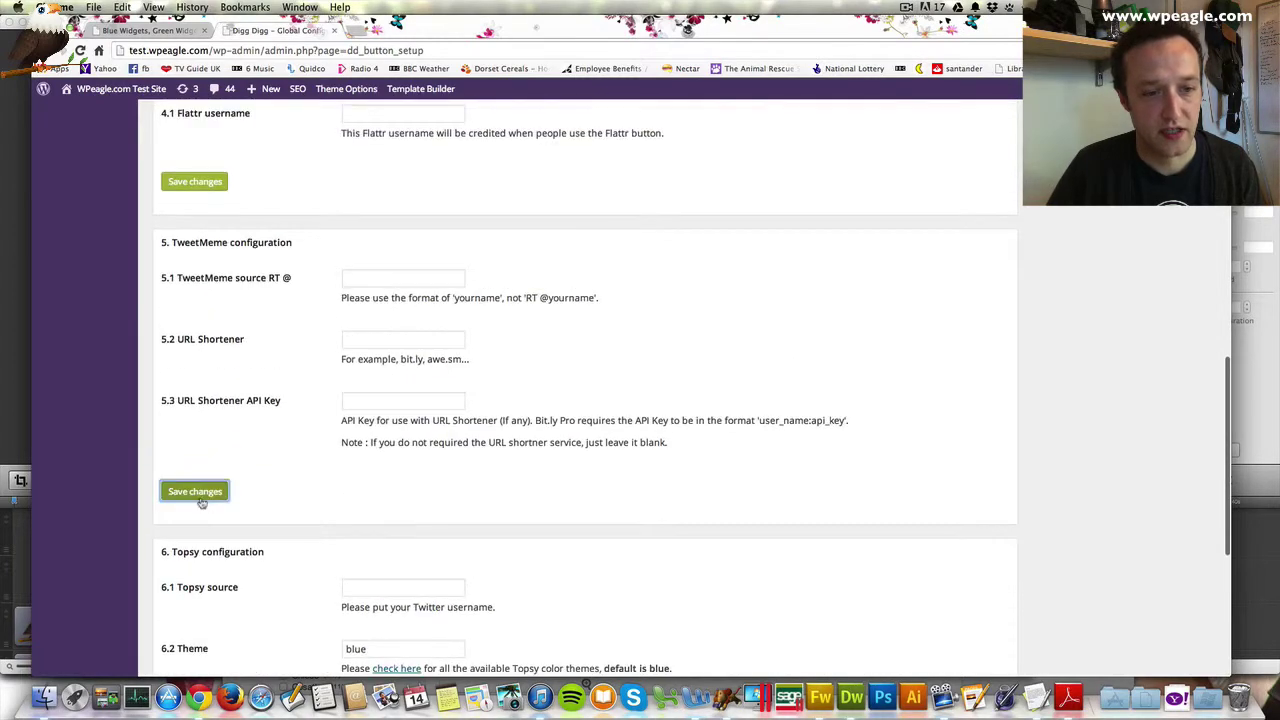
click(182, 490)
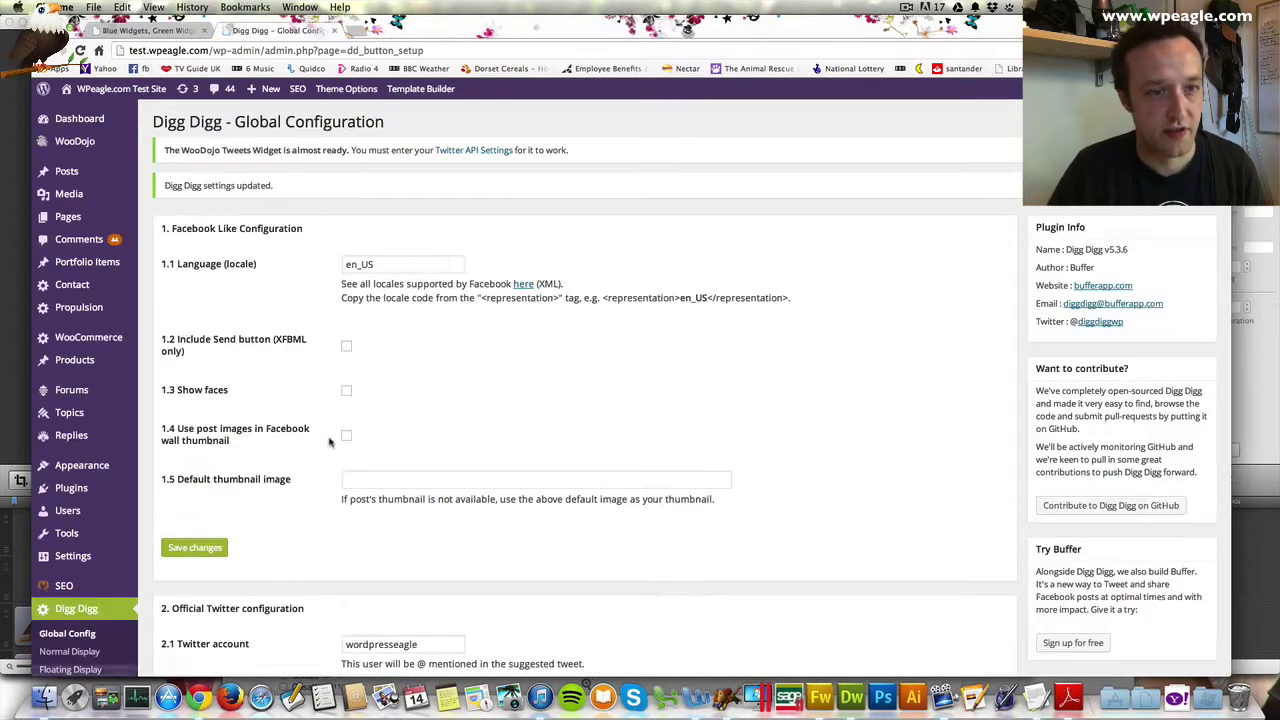
Step: Open Digg Digg's floating display configuration and allow the buttons to display on pages as well as posts
scroll(285, 455, down, 4)
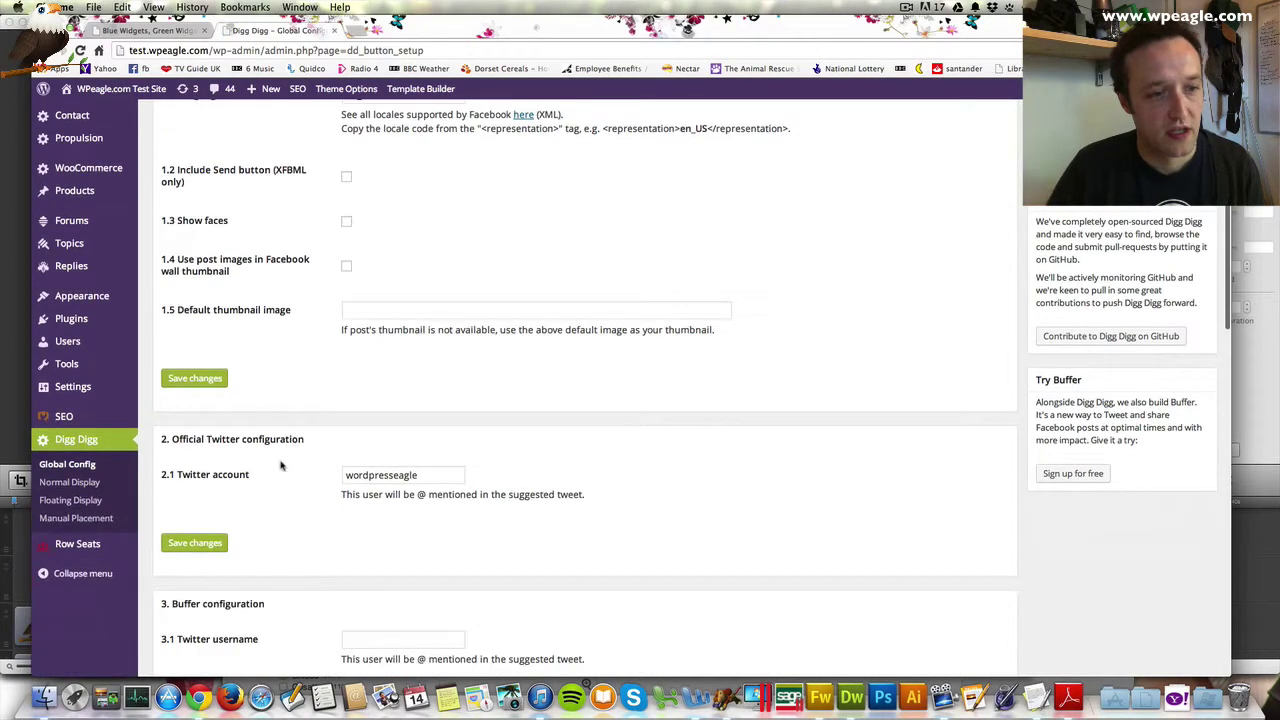
click(70, 500)
scroll(215, 470, down, 1)
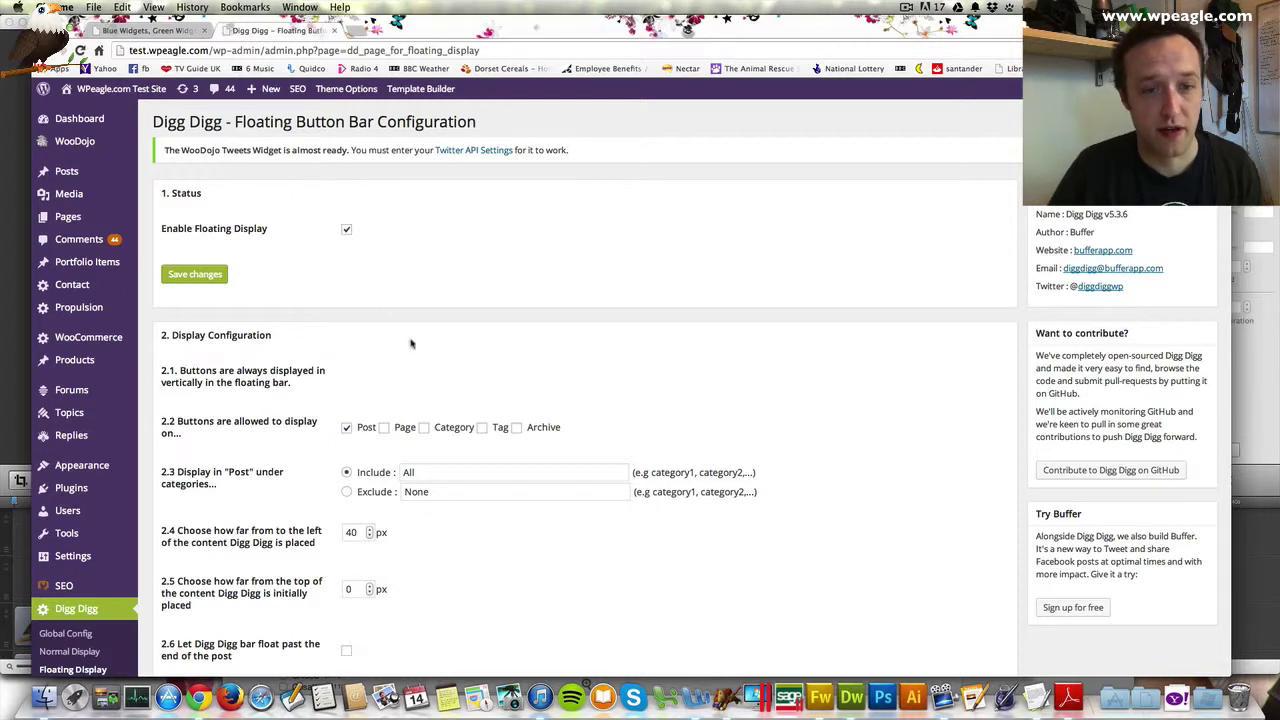
click(384, 428)
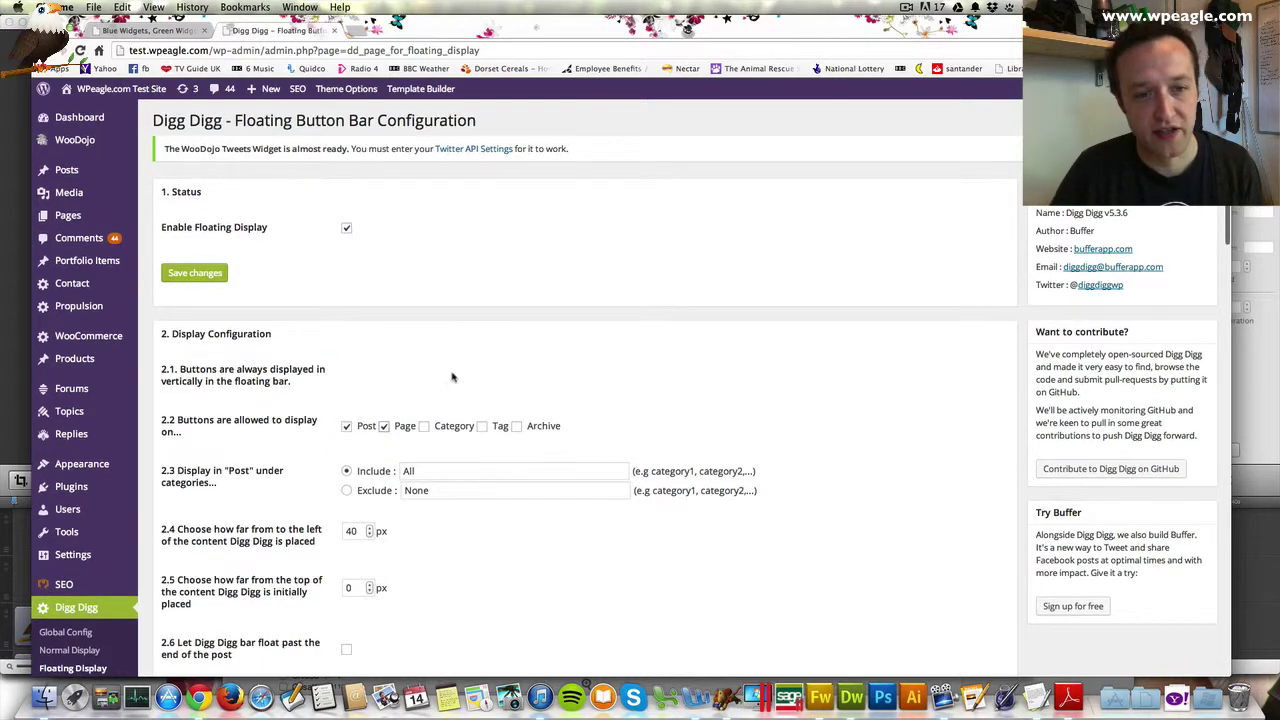
Step: Disable the Buffer button in the floating bar's button selection and save the changes
scroll(448, 376, down, 4)
scroll(445, 378, down, 7)
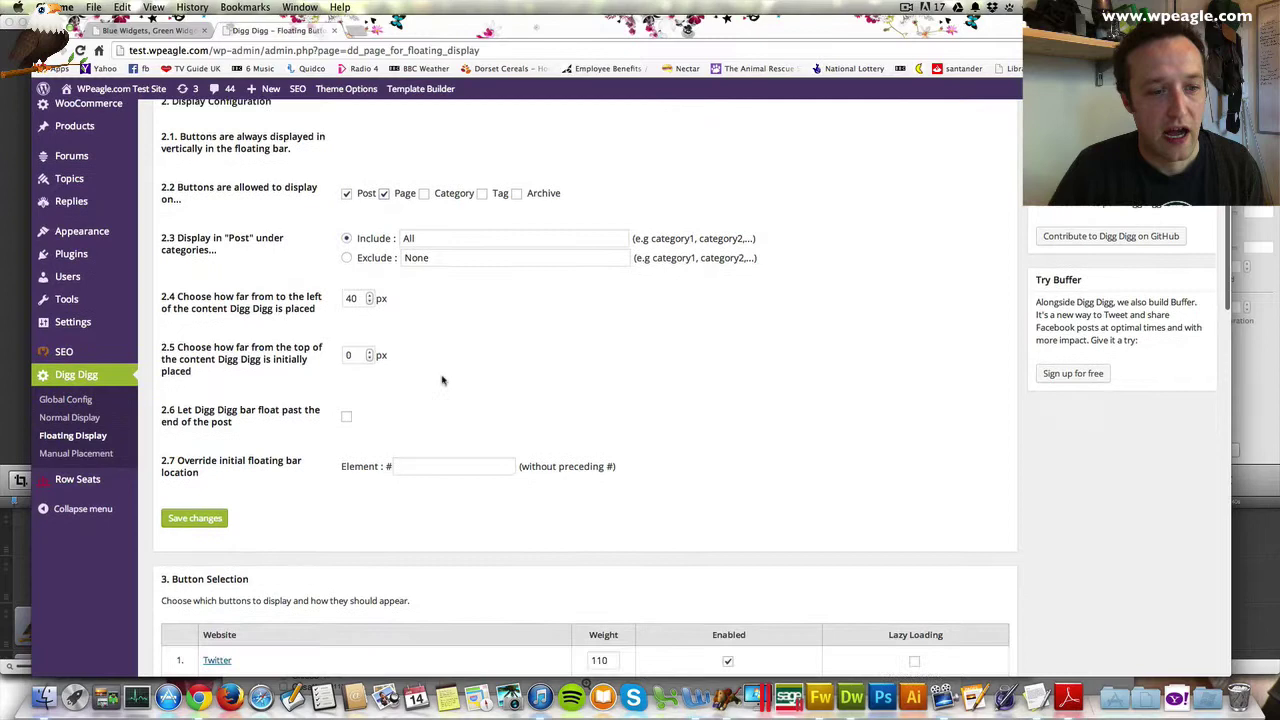
scroll(367, 428, down, 2)
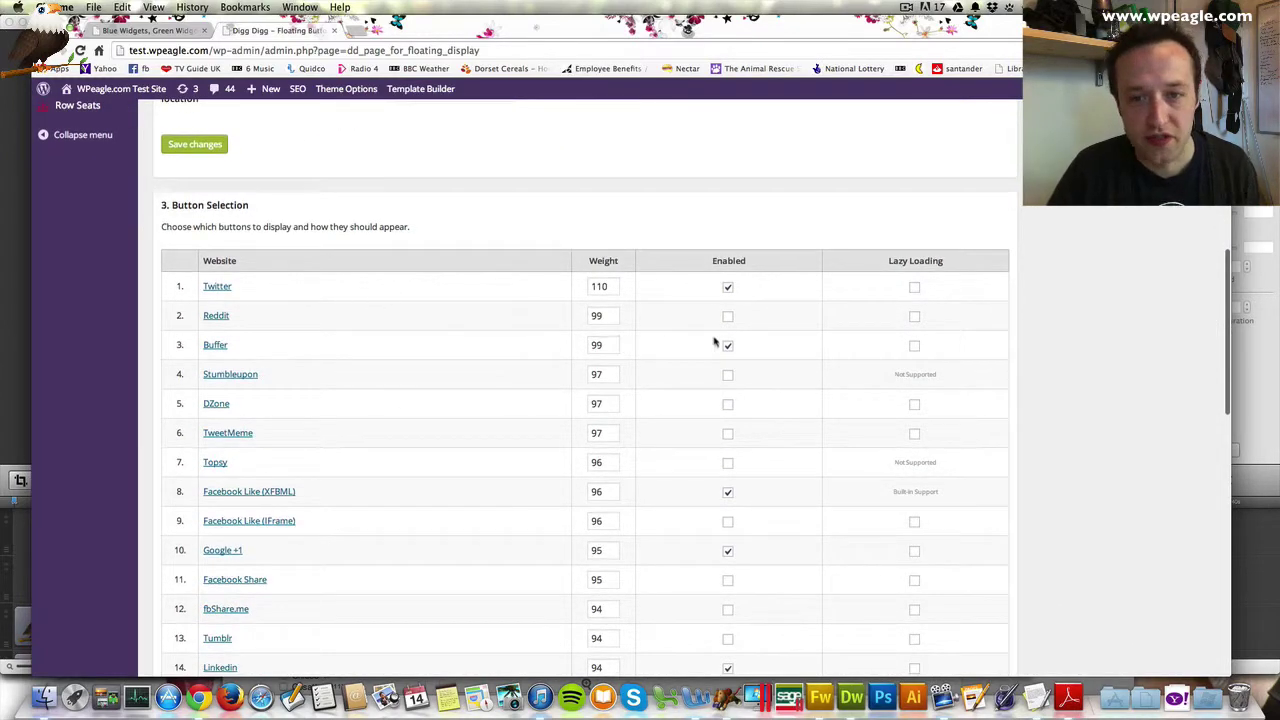
scroll(697, 365, down, 3)
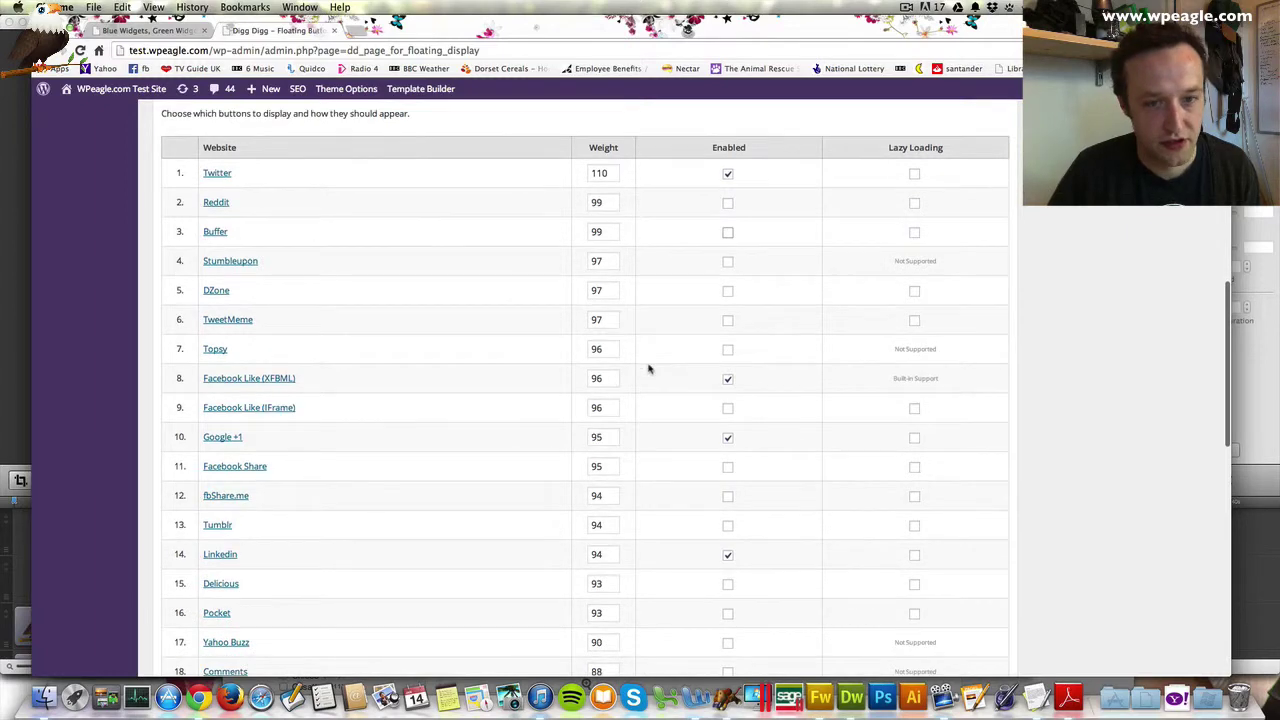
scroll(380, 410, down, 1)
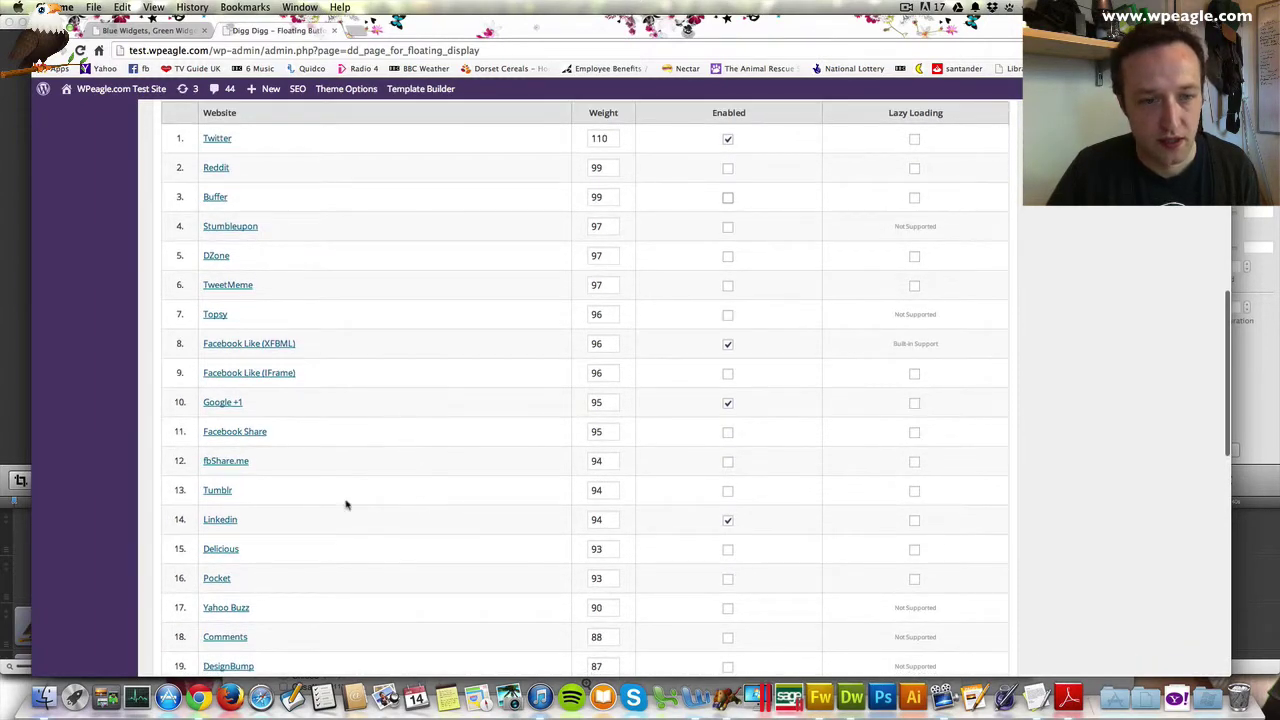
scroll(470, 404, down, 3)
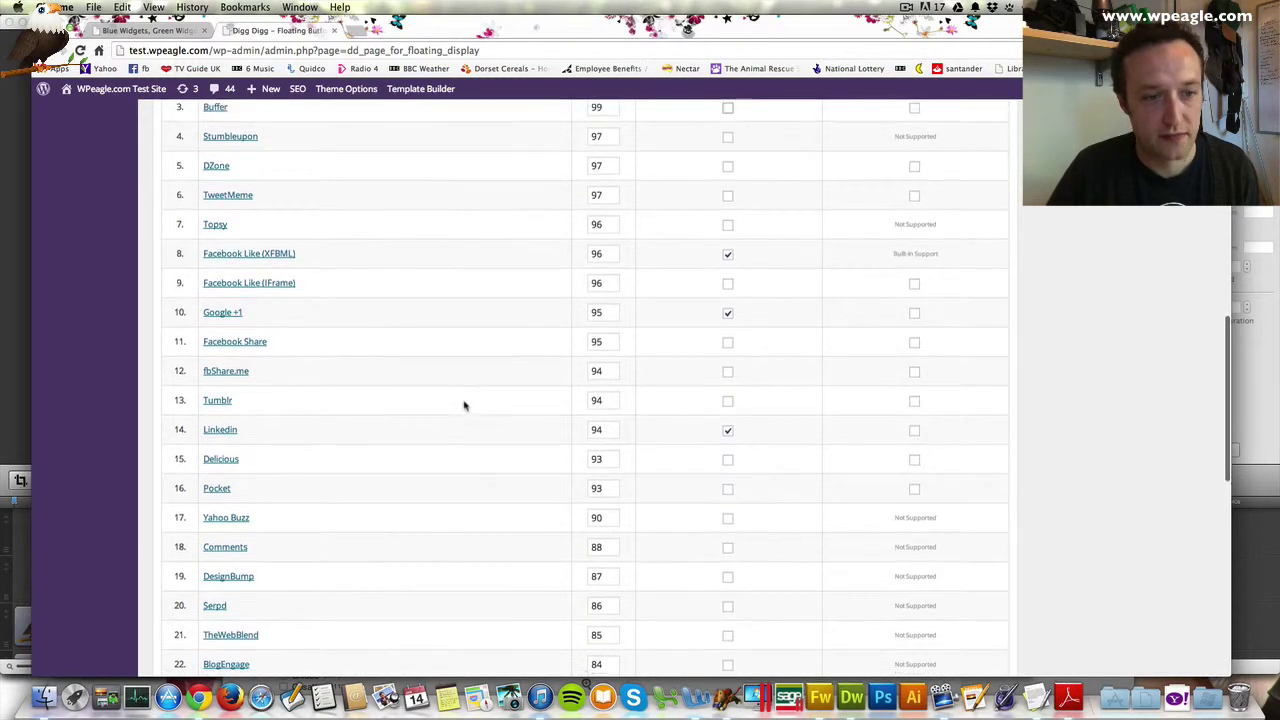
scroll(647, 435, down, 6)
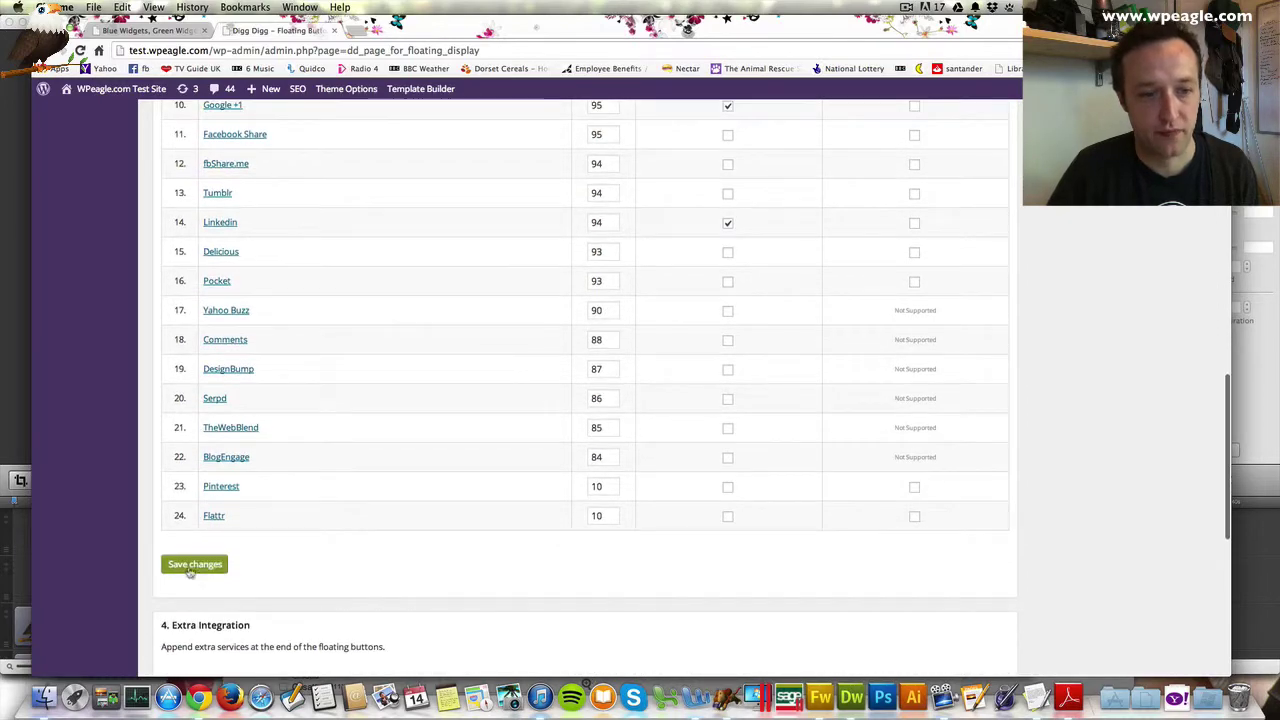
click(192, 568)
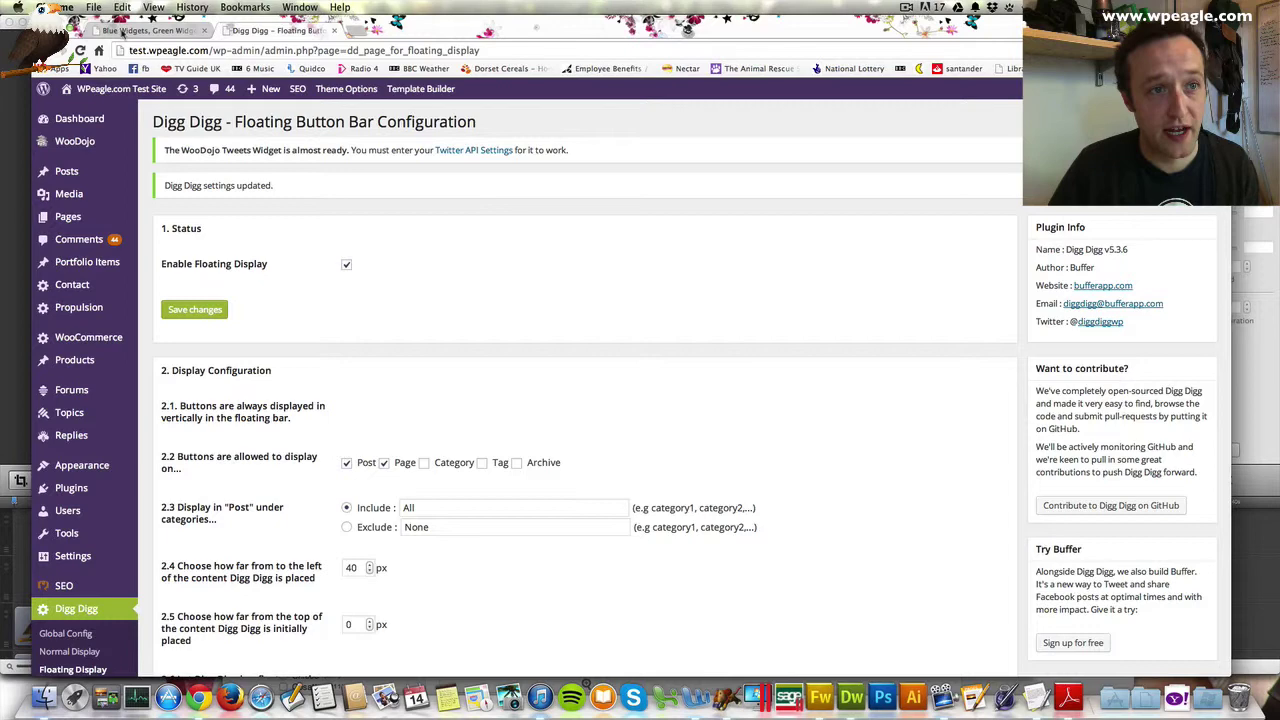
Step: Reload the test site's home page and check it for the floating share bar
click(150, 30)
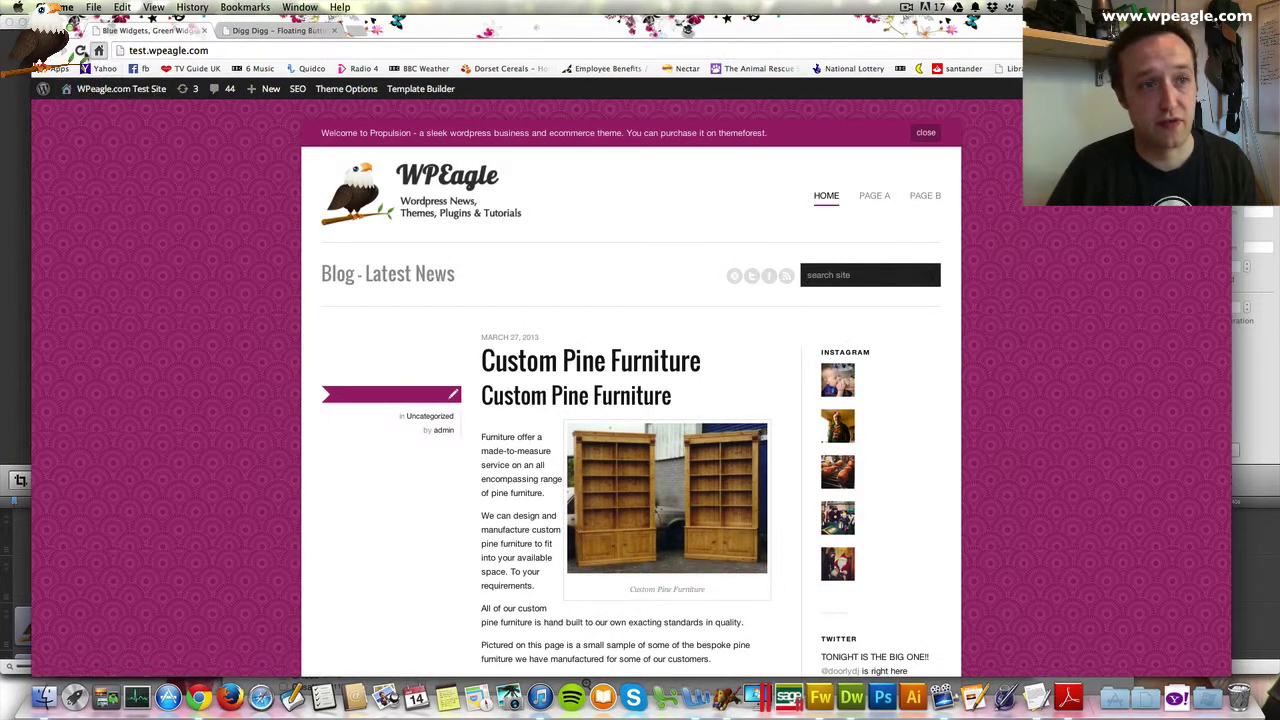
click(80, 50)
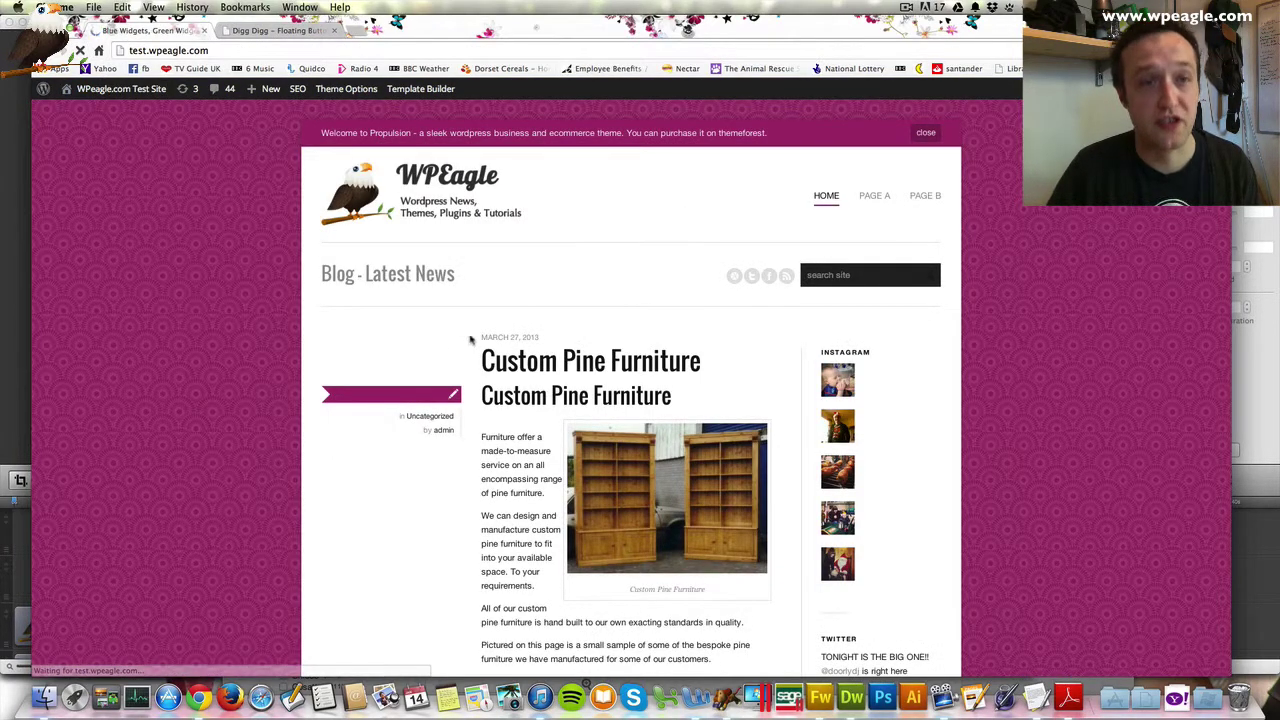
scroll(467, 360, down, 5)
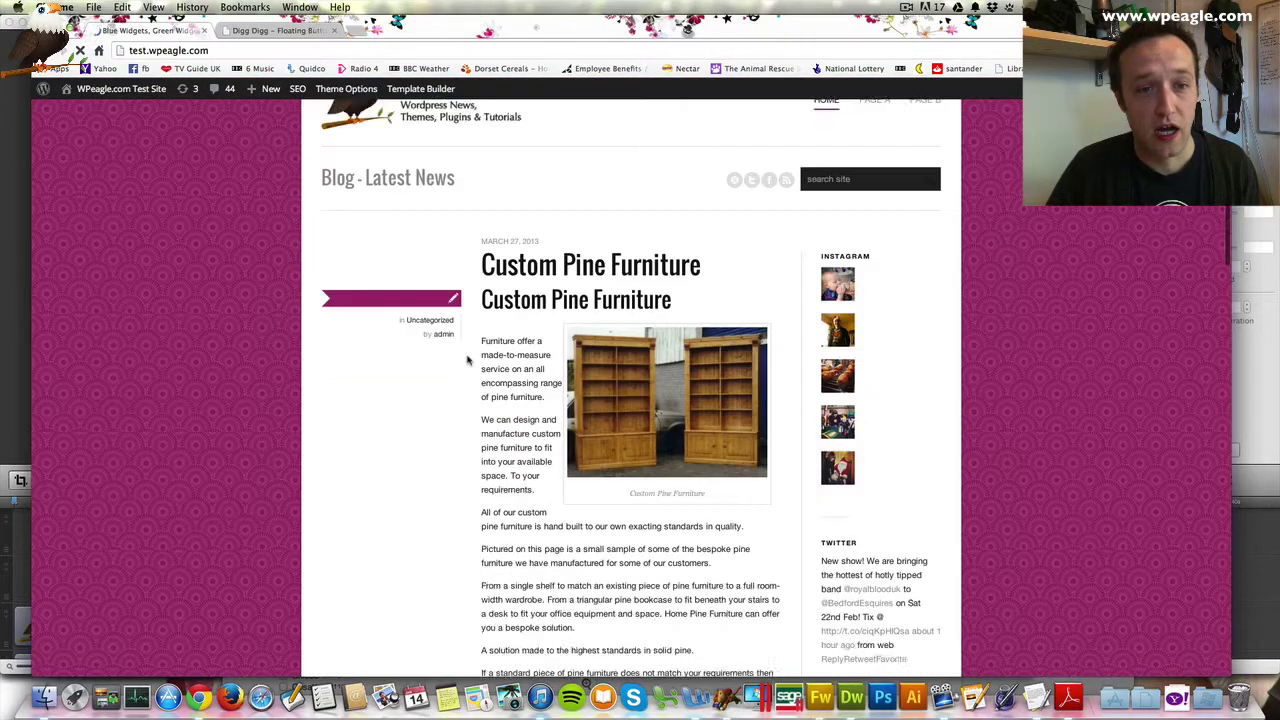
scroll(467, 360, up, 5)
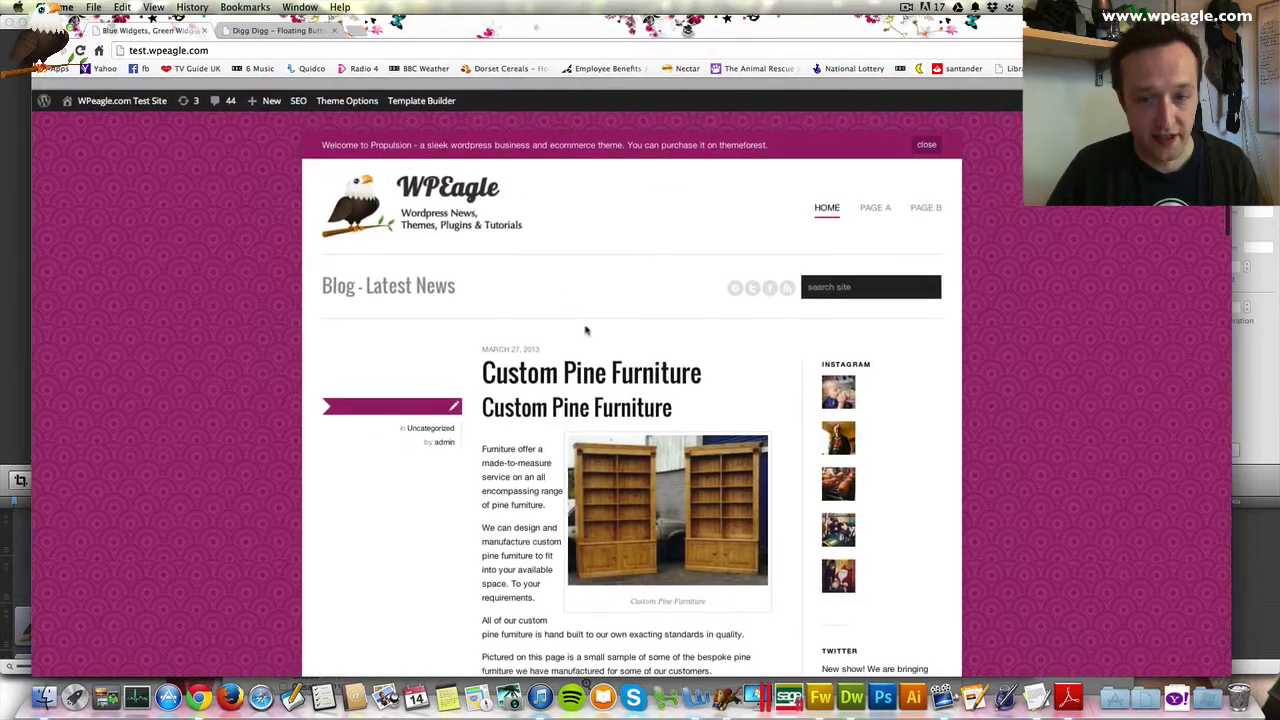
Step: Open Page A on the test site and check how the floating share bar follows the page while scrolling
scroll(600, 300, down, 1)
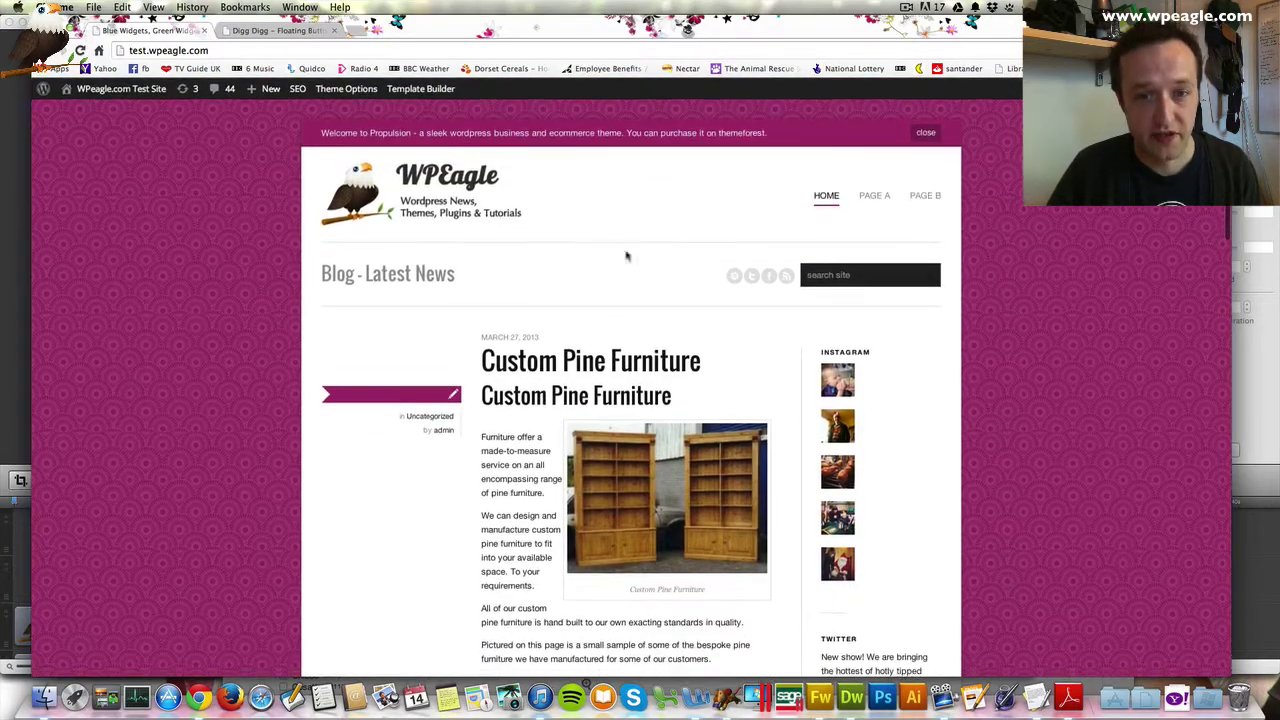
click(880, 204)
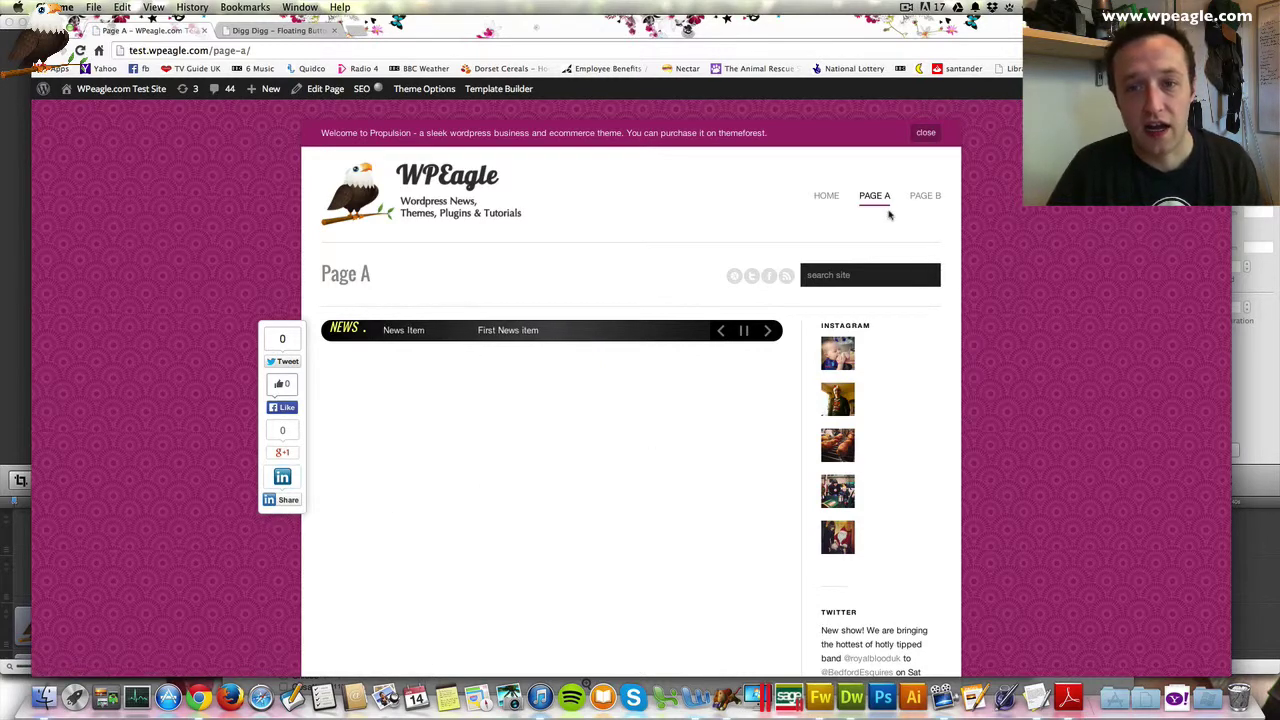
scroll(516, 448, down, 5)
scroll(516, 448, down, 1)
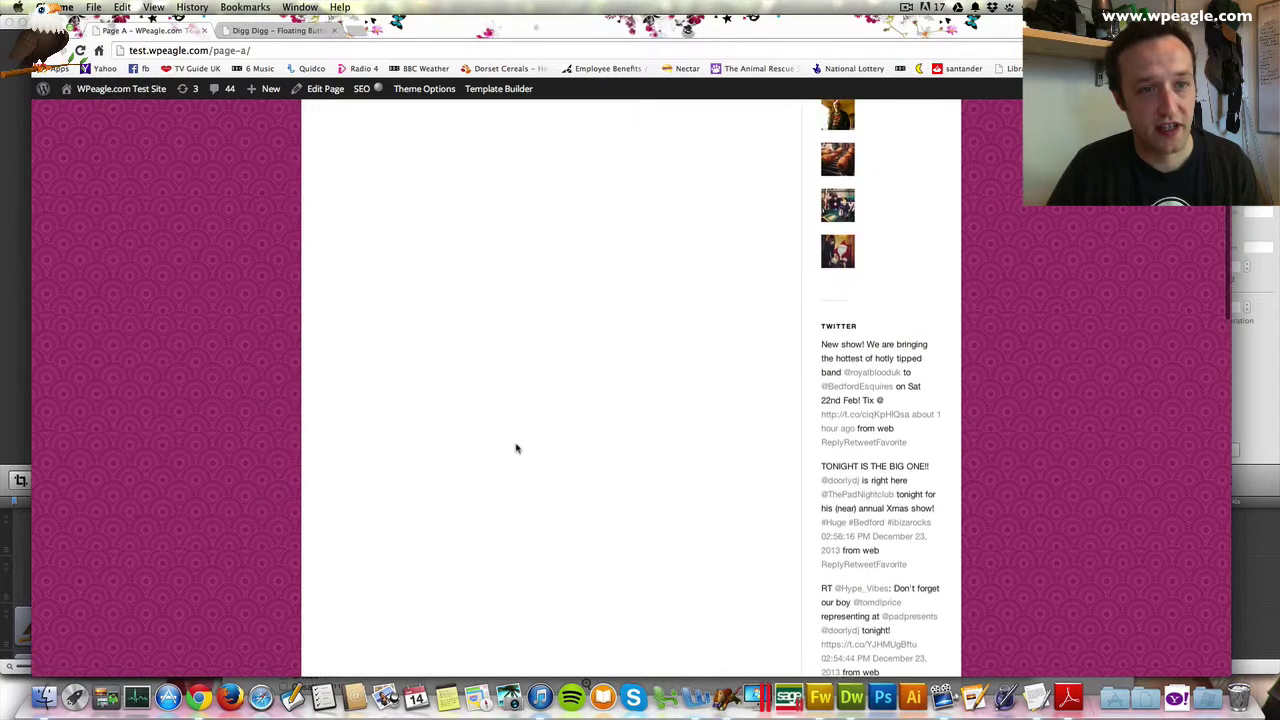
scroll(516, 448, down, 4)
scroll(516, 448, up, 10)
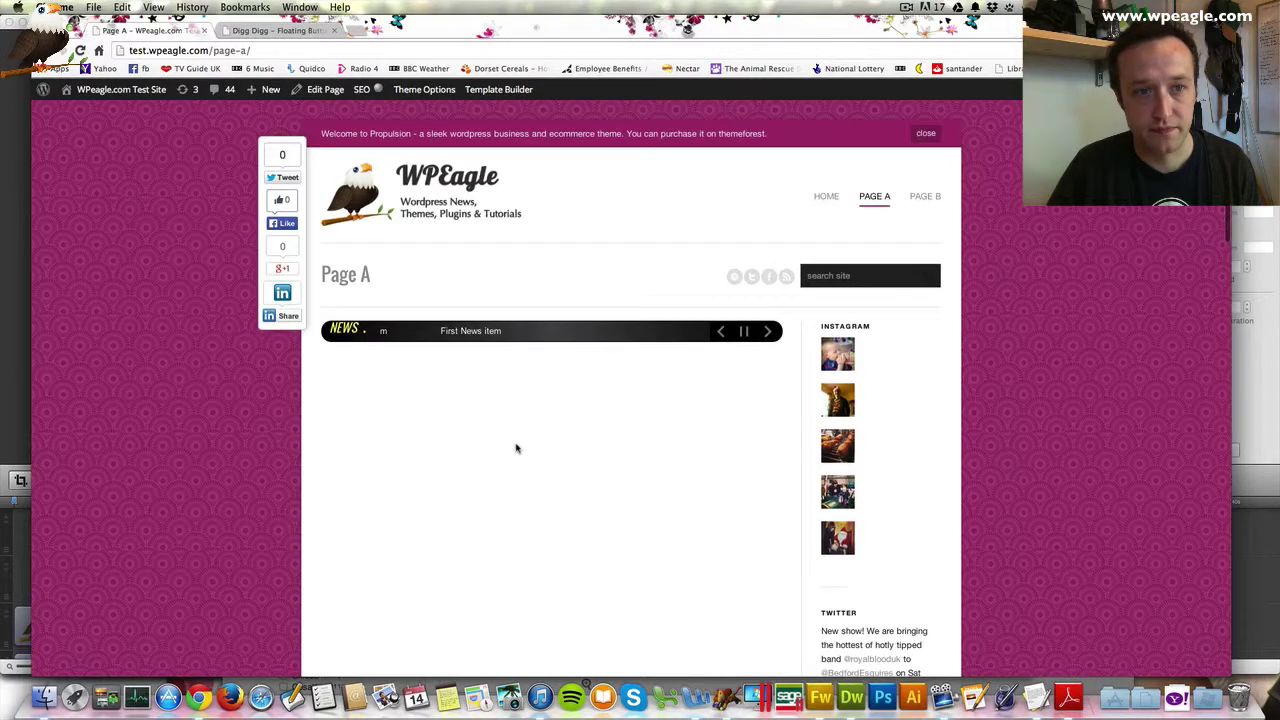
scroll(517, 446, down, 10)
scroll(517, 446, up, 10)
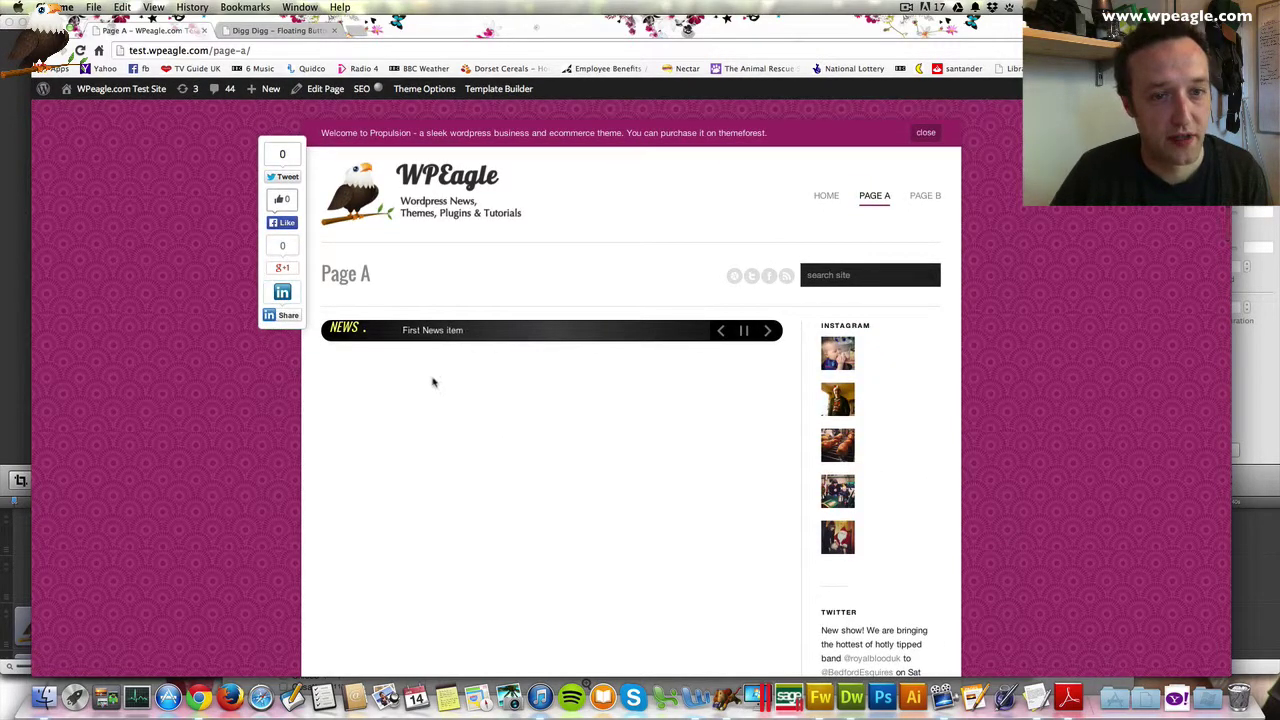
scroll(431, 380, down, 8)
scroll(431, 380, up, 10)
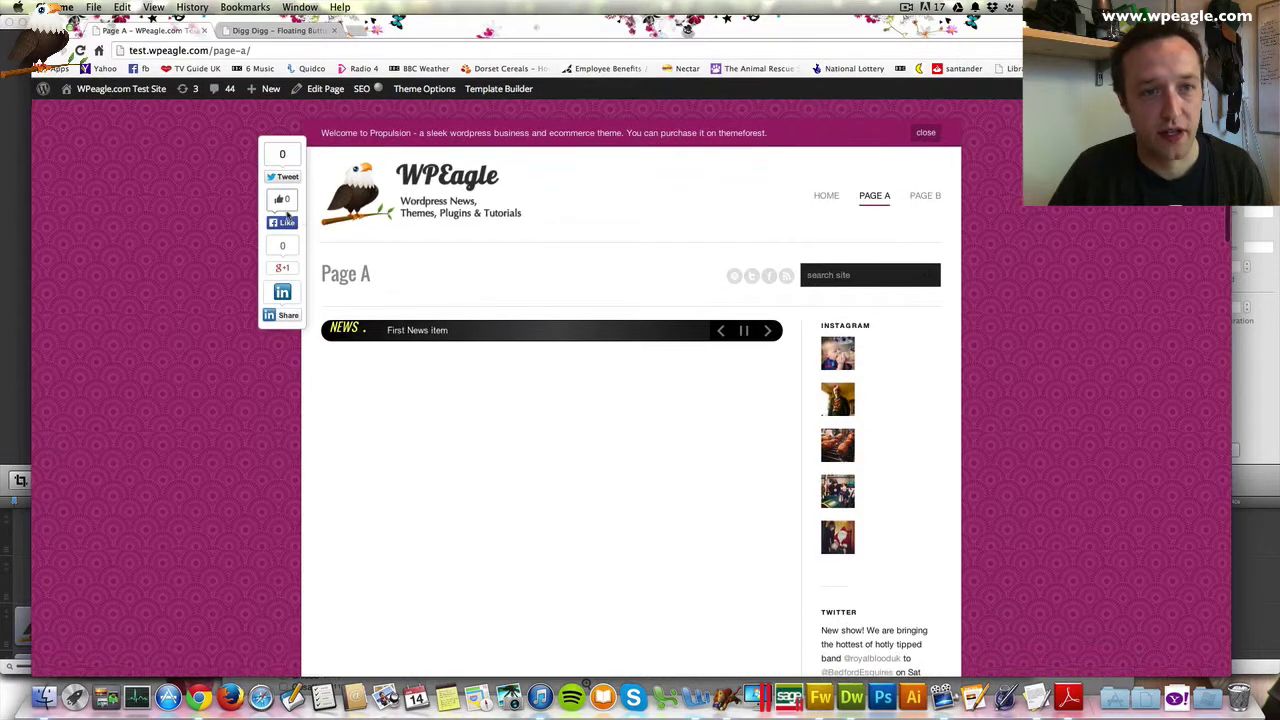
Step: In the floating display configuration, set the distance from the content's left to 20 px and from its top to 299 px, and save
click(275, 30)
scroll(343, 405, down, 3)
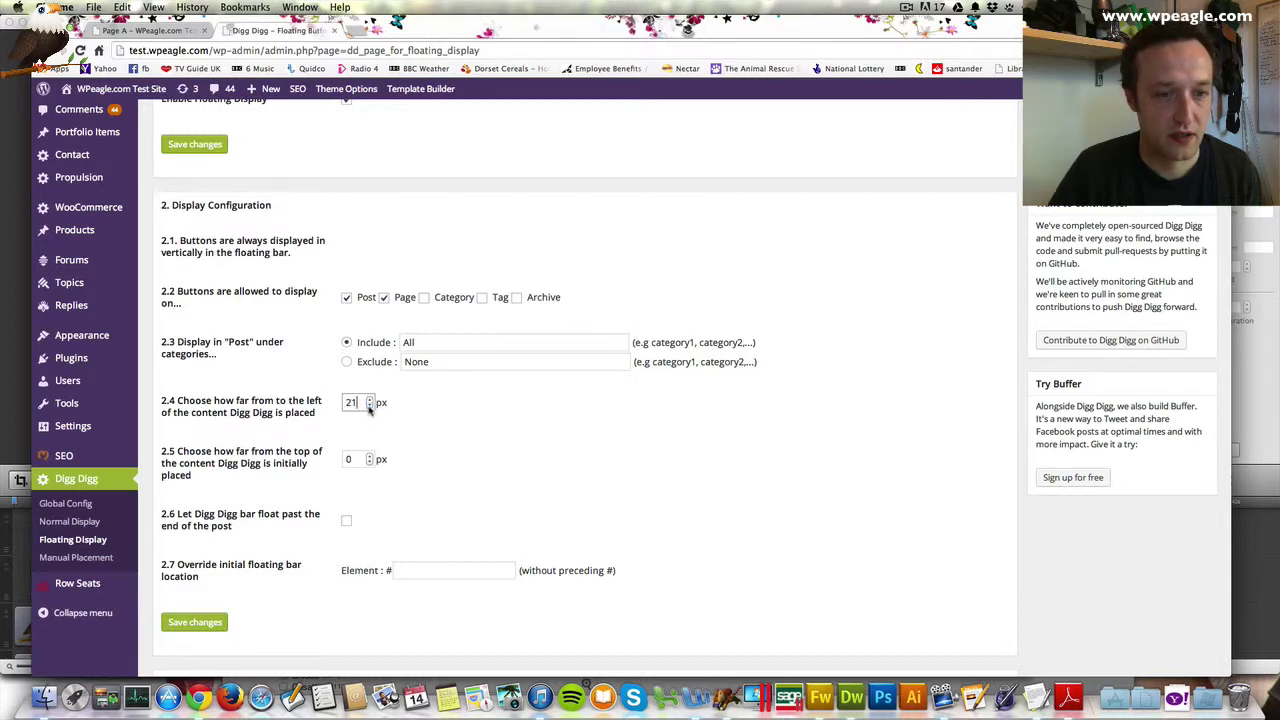
scroll(424, 414, down, 2)
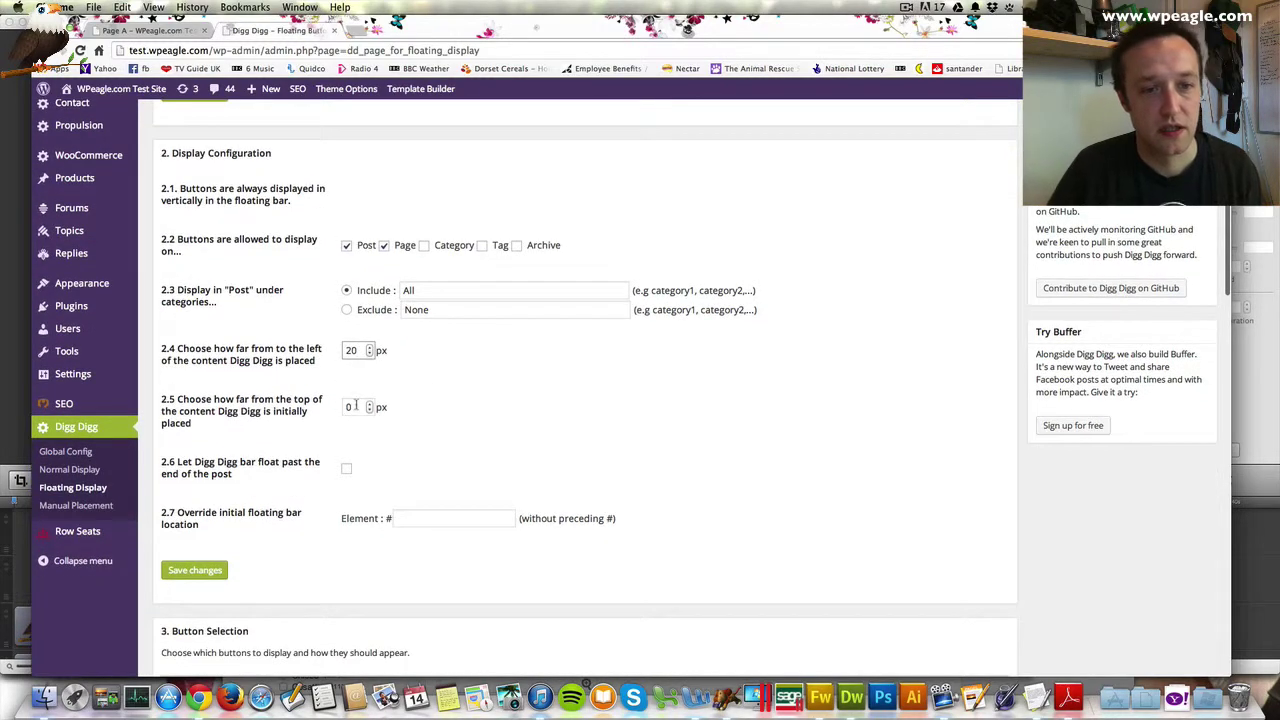
key(Tab)
text(299)
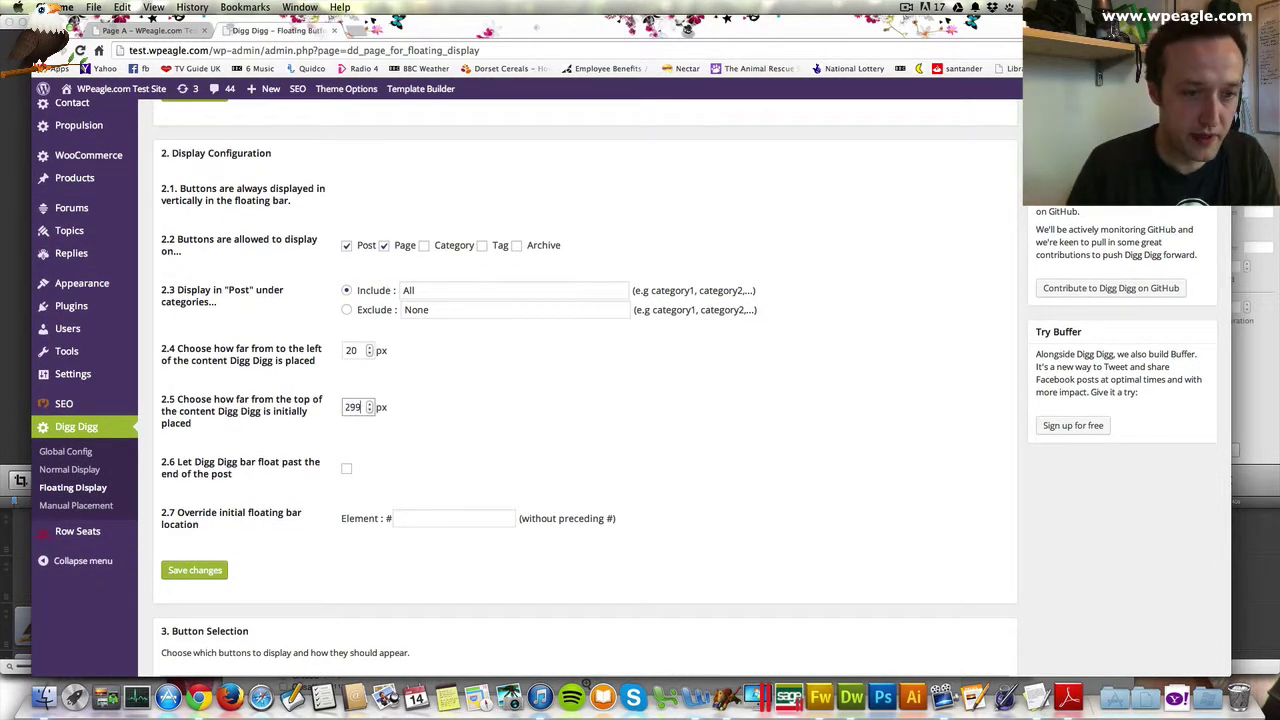
scroll(480, 423, down, 3)
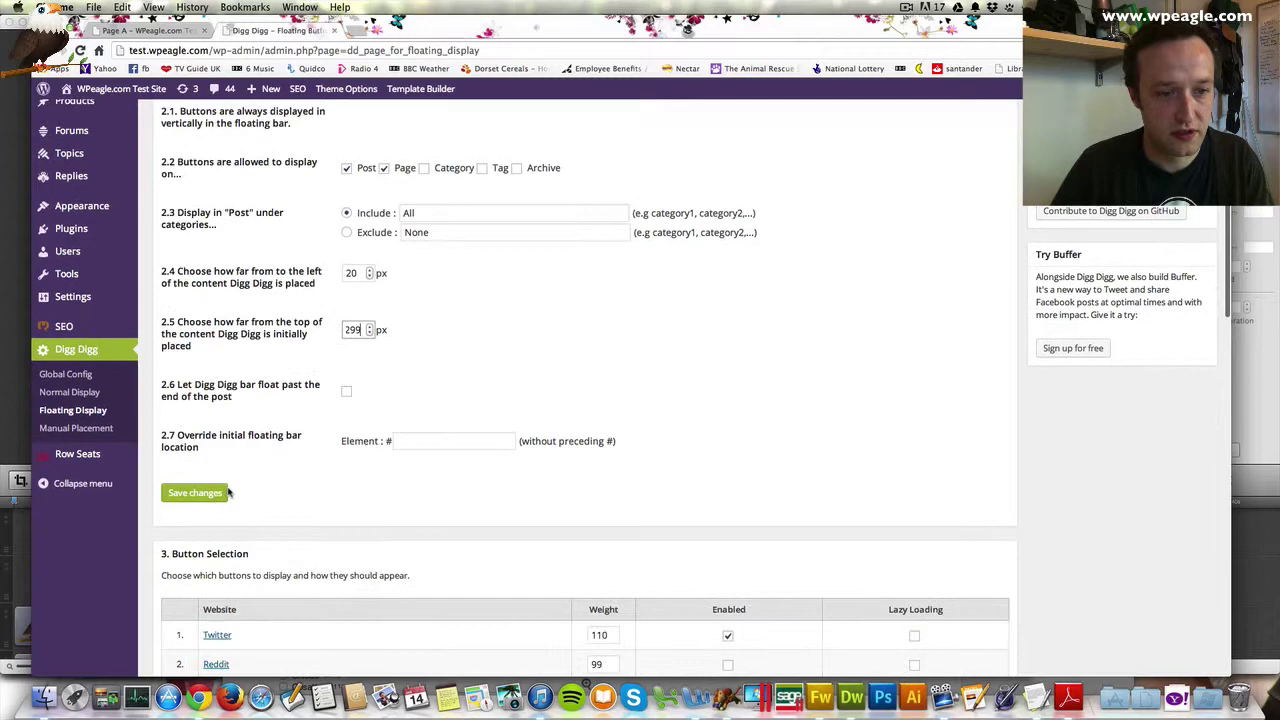
click(203, 494)
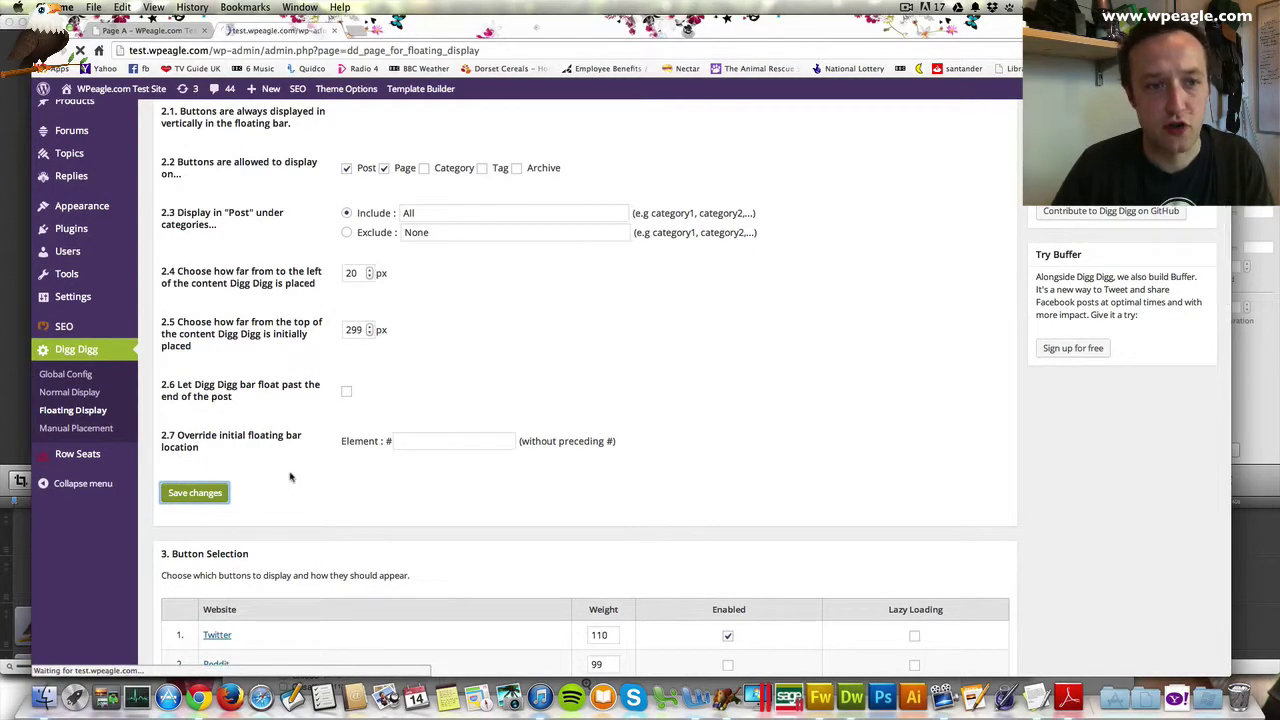
Step: Reload Page A and check the floating share bar's new starting position and scrolling behaviour
click(183, 31)
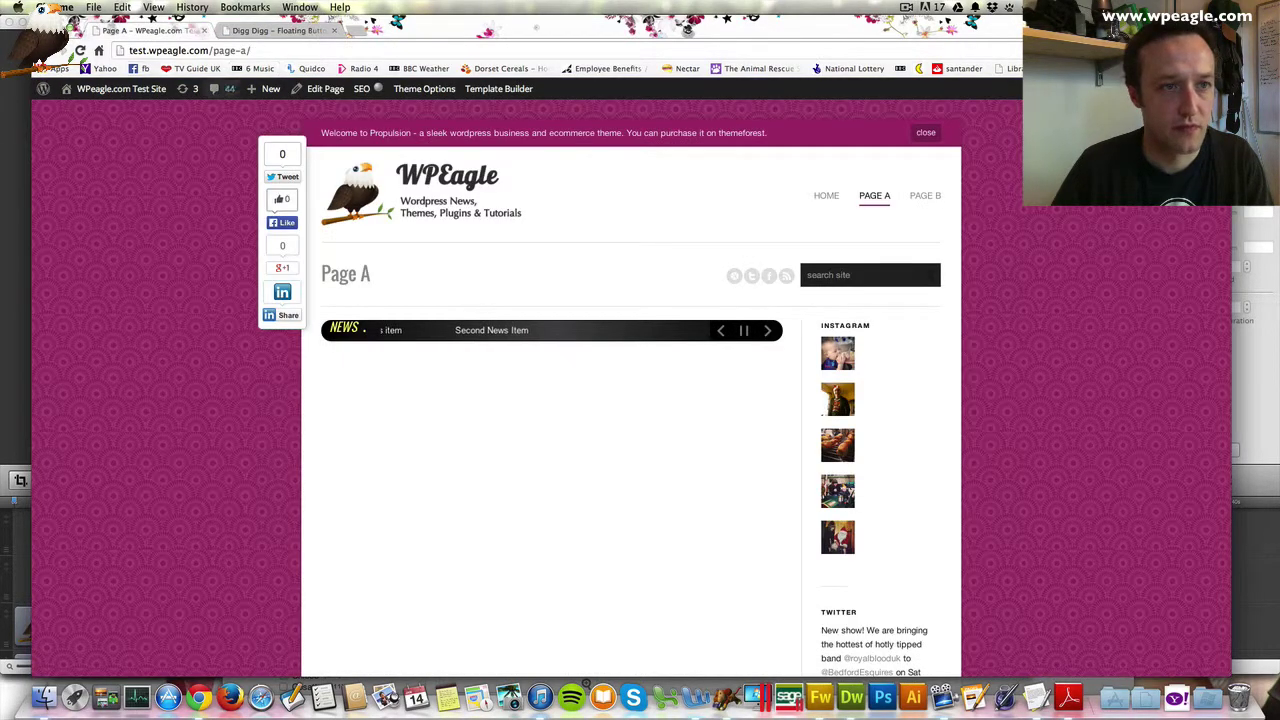
click(80, 50)
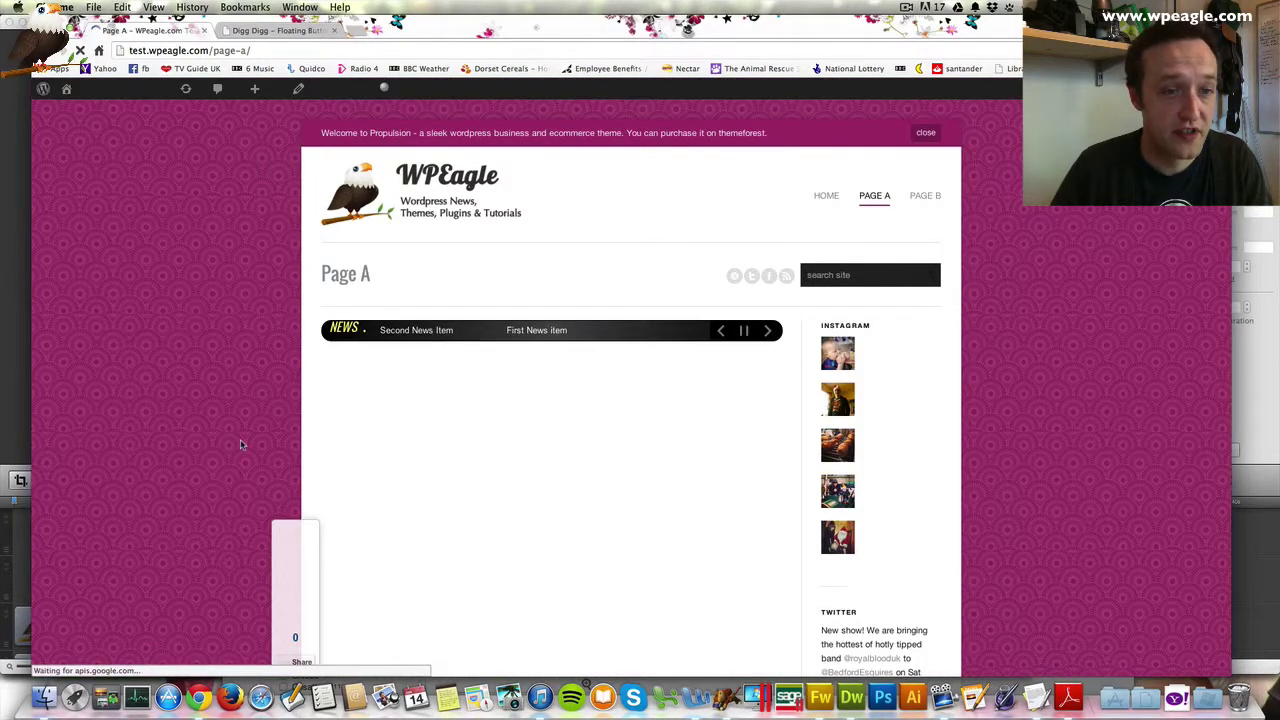
scroll(559, 473, down, 5)
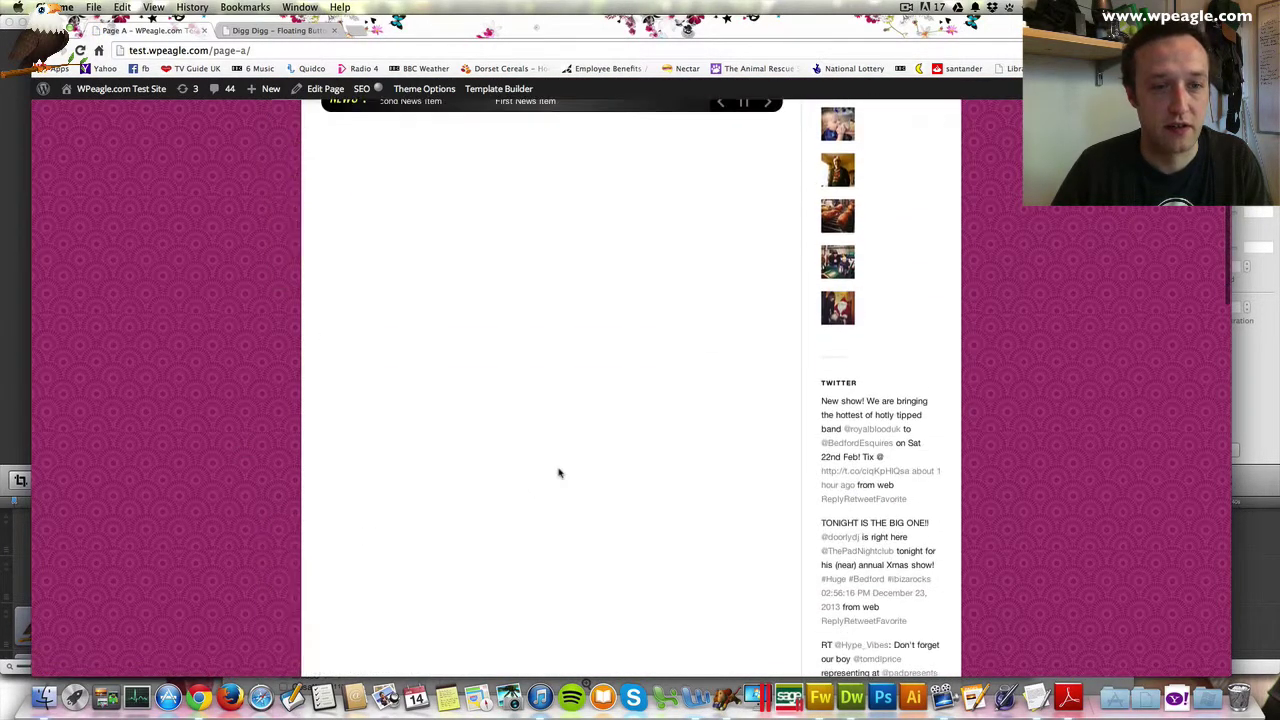
scroll(559, 473, up, 5)
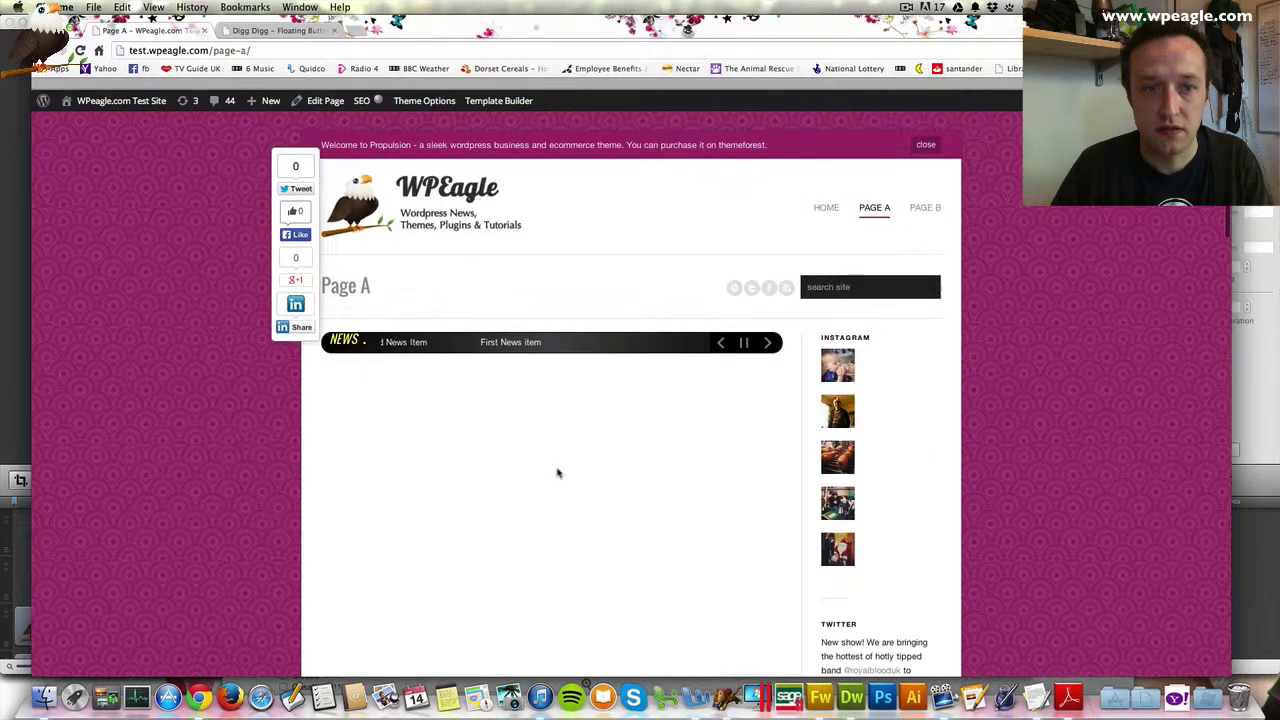
Step: Open the Custom Pine Furniture post from the home page and check the floating bar's position beside the text
click(921, 198)
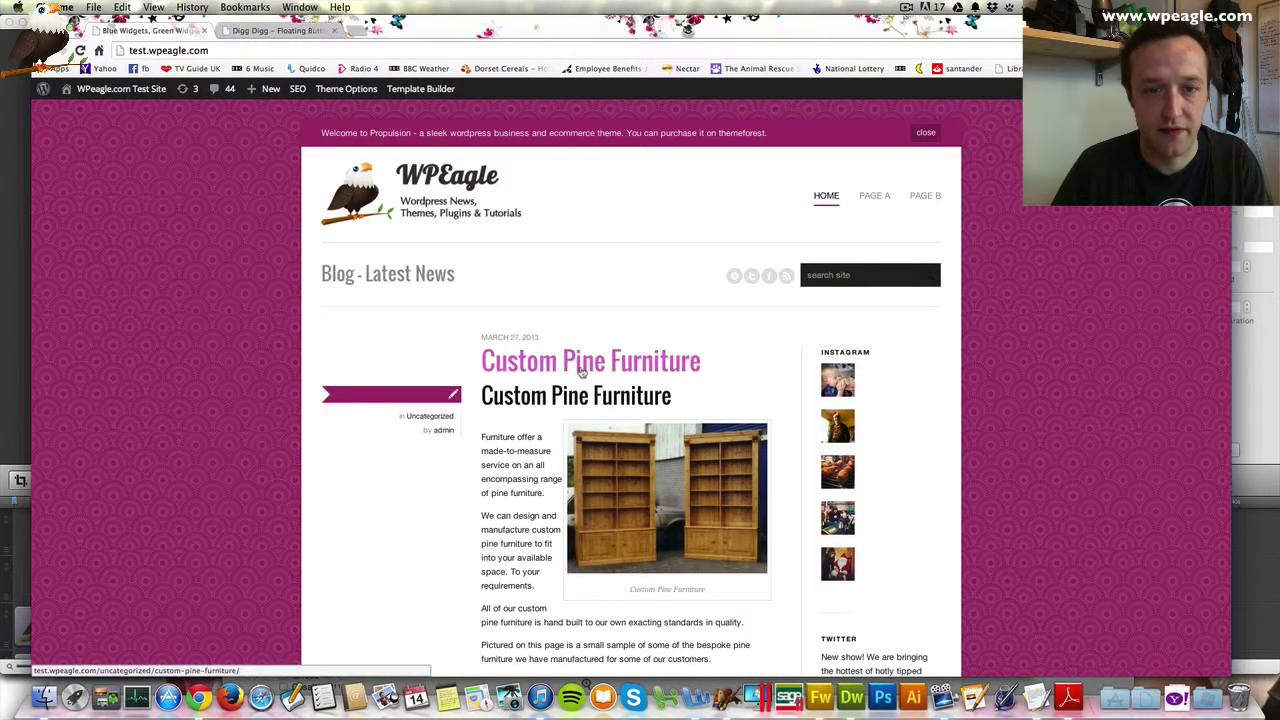
click(582, 366)
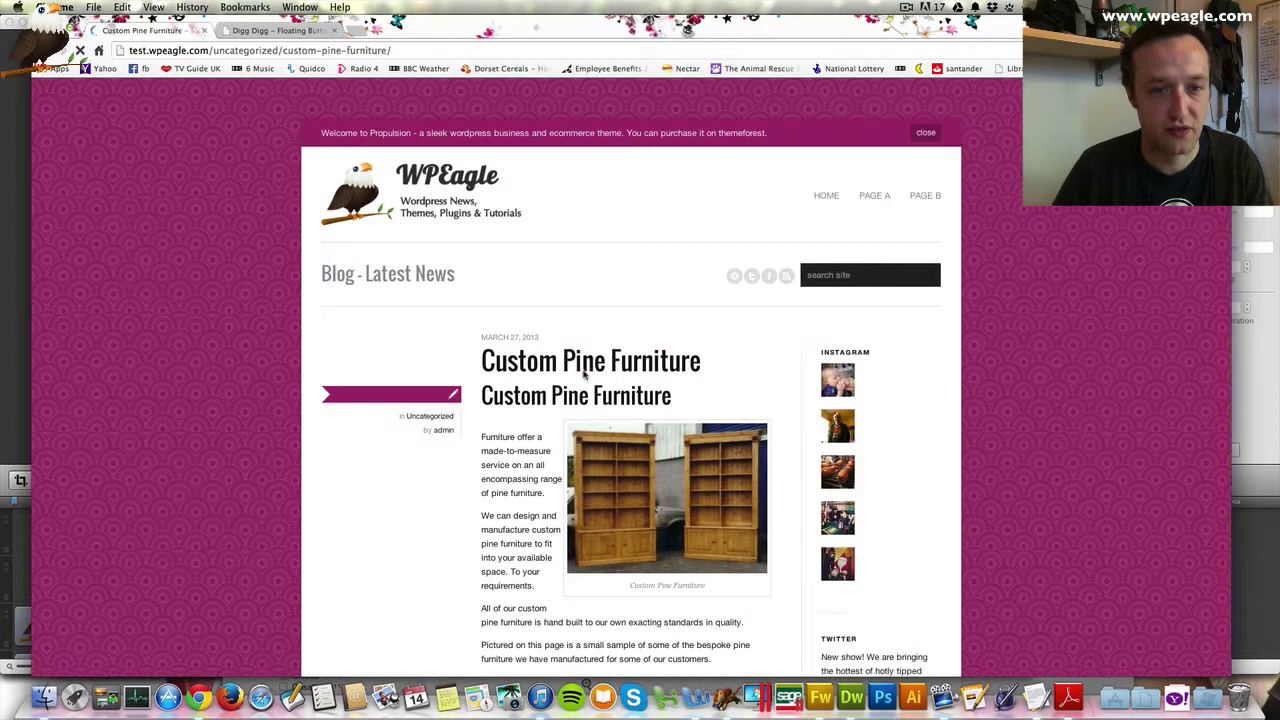
scroll(584, 373, down, 8)
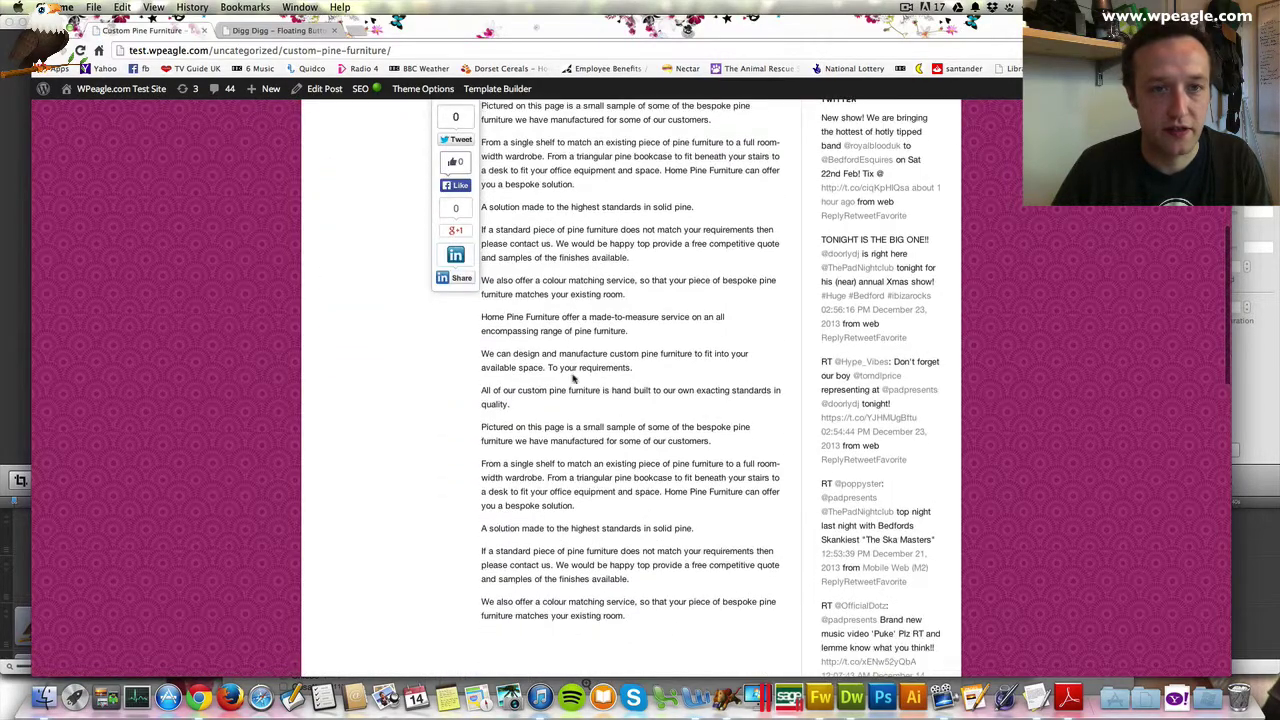
scroll(573, 378, down, 5)
scroll(572, 378, up, 7)
scroll(573, 378, up, 1)
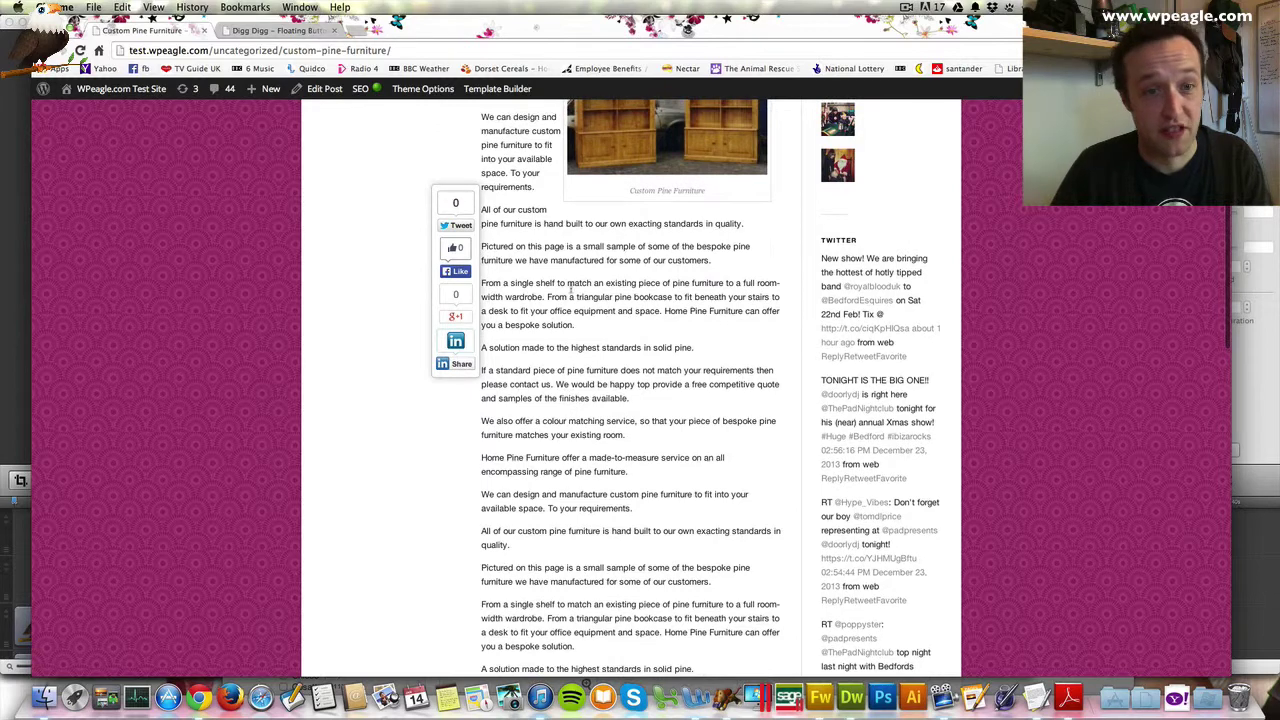
scroll(570, 287, up, 3)
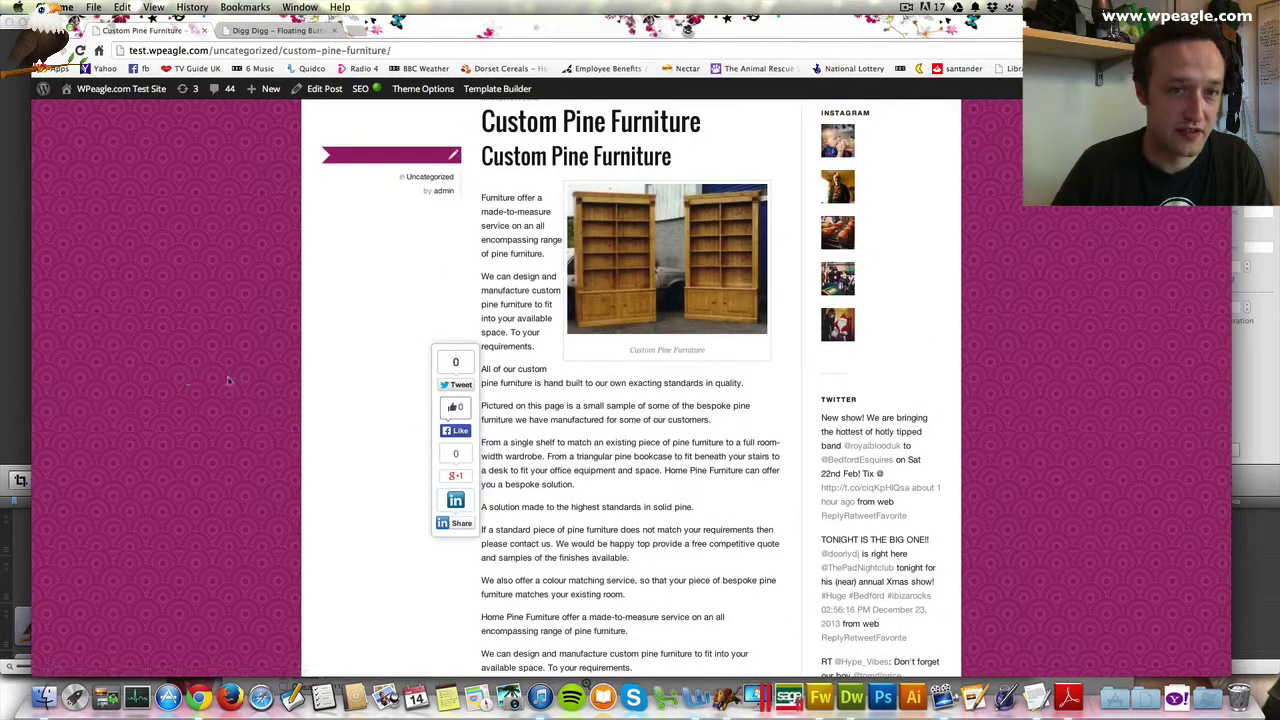
Step: Set the floating bar's distance from the left of the content to 60 px and save the changes
click(250, 31)
scroll(380, 331, down, 2)
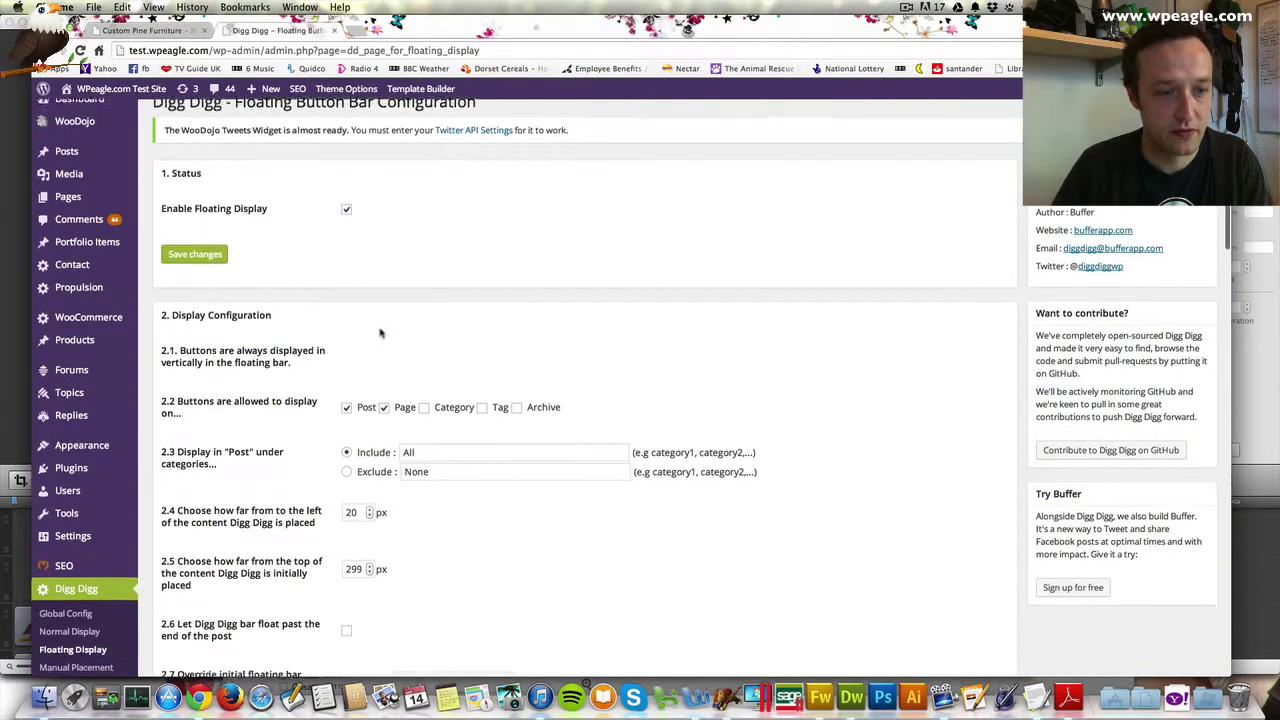
drag(358, 498, 339, 497)
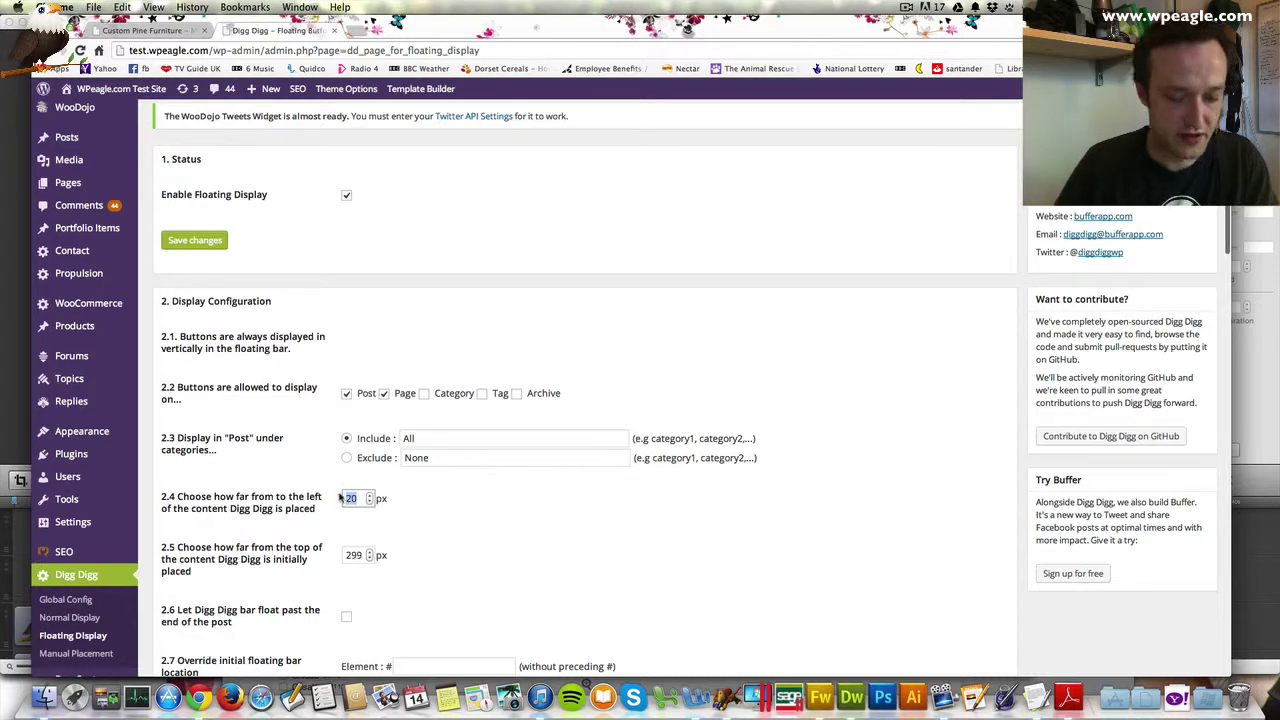
scroll(457, 463, down, 4)
scroll(451, 466, up, 3)
scroll(409, 477, down, 1)
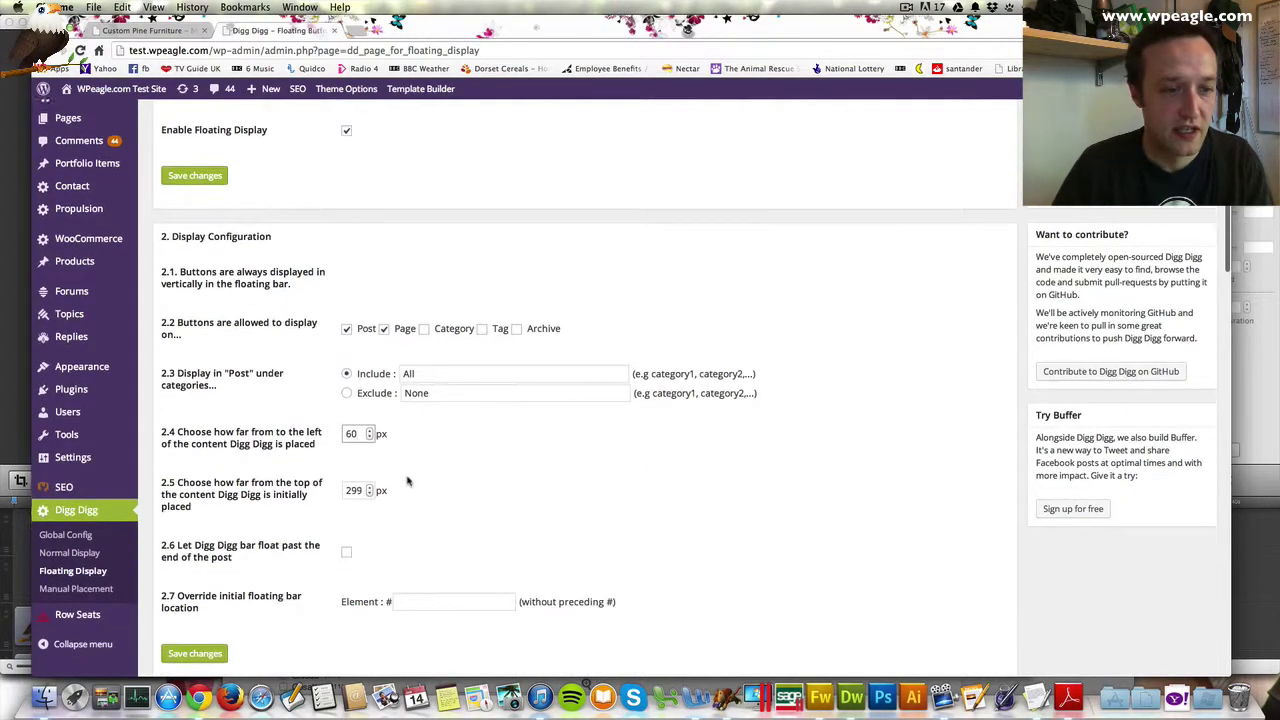
click(195, 640)
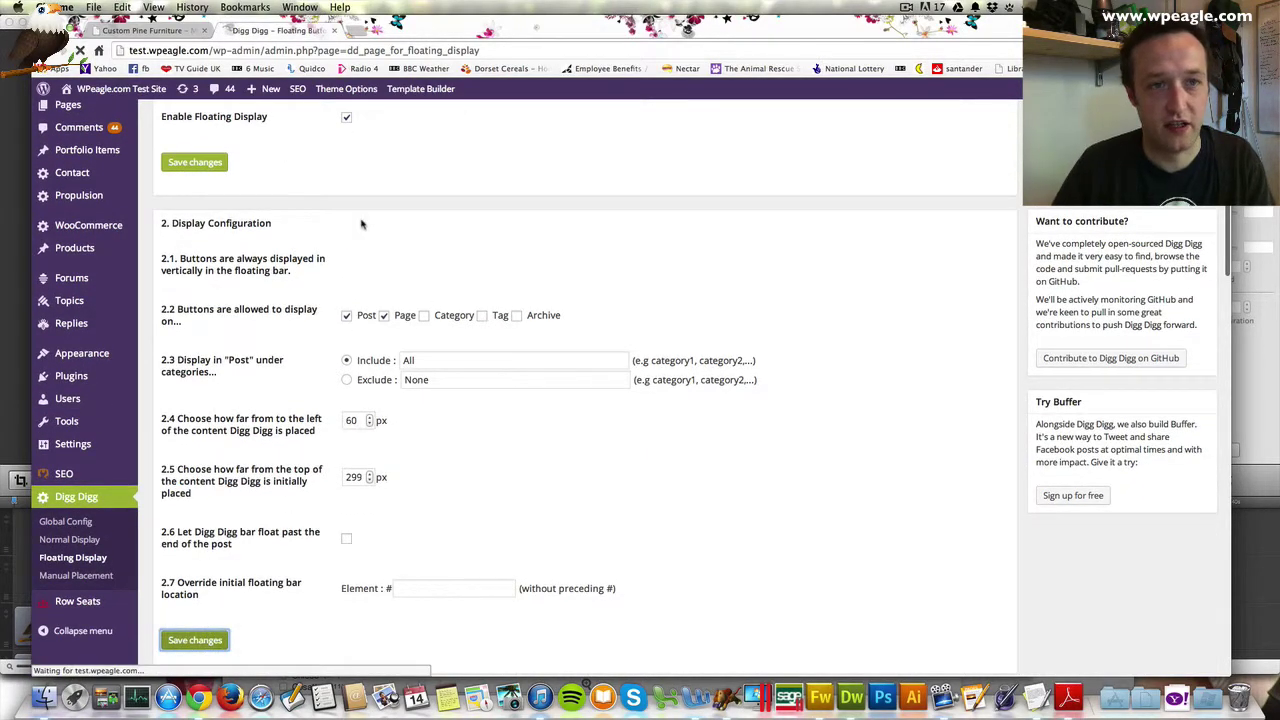
Step: Reload the Custom Pine Furniture post and check the spacing between the floating bar and the text
click(140, 30)
key(super+r)
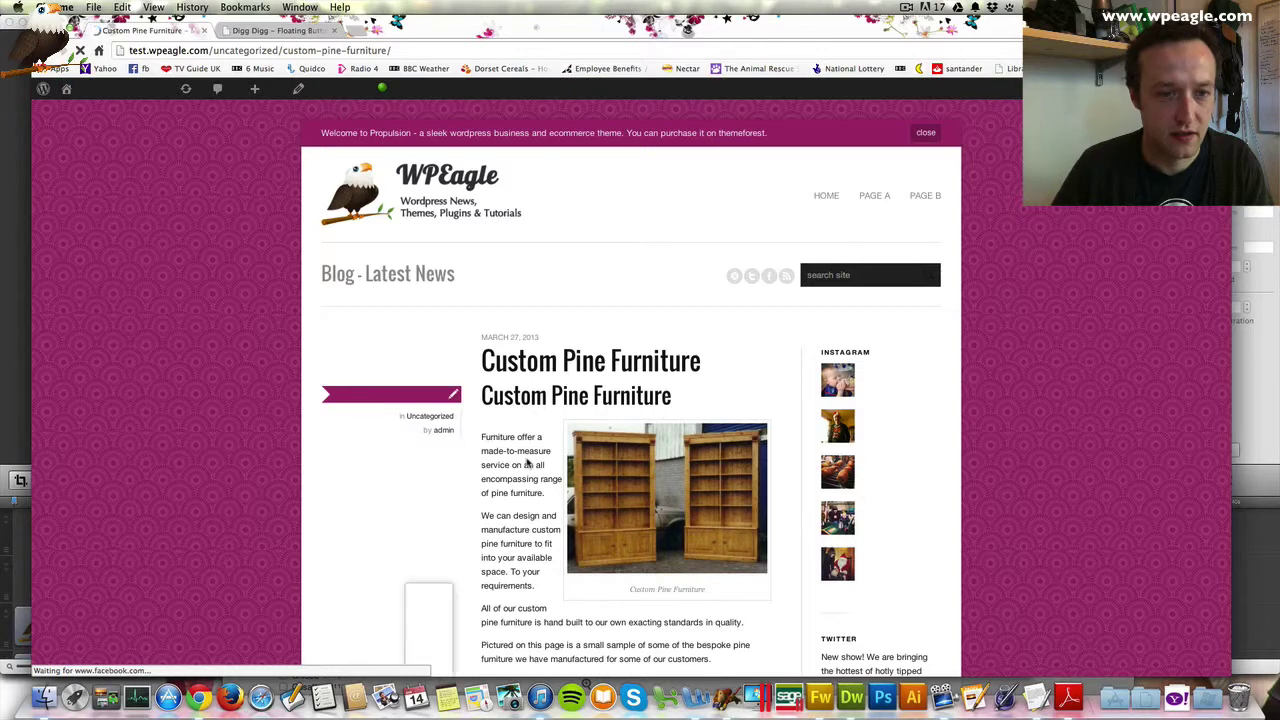
scroll(527, 460, down, 2)
scroll(527, 457, down, 3)
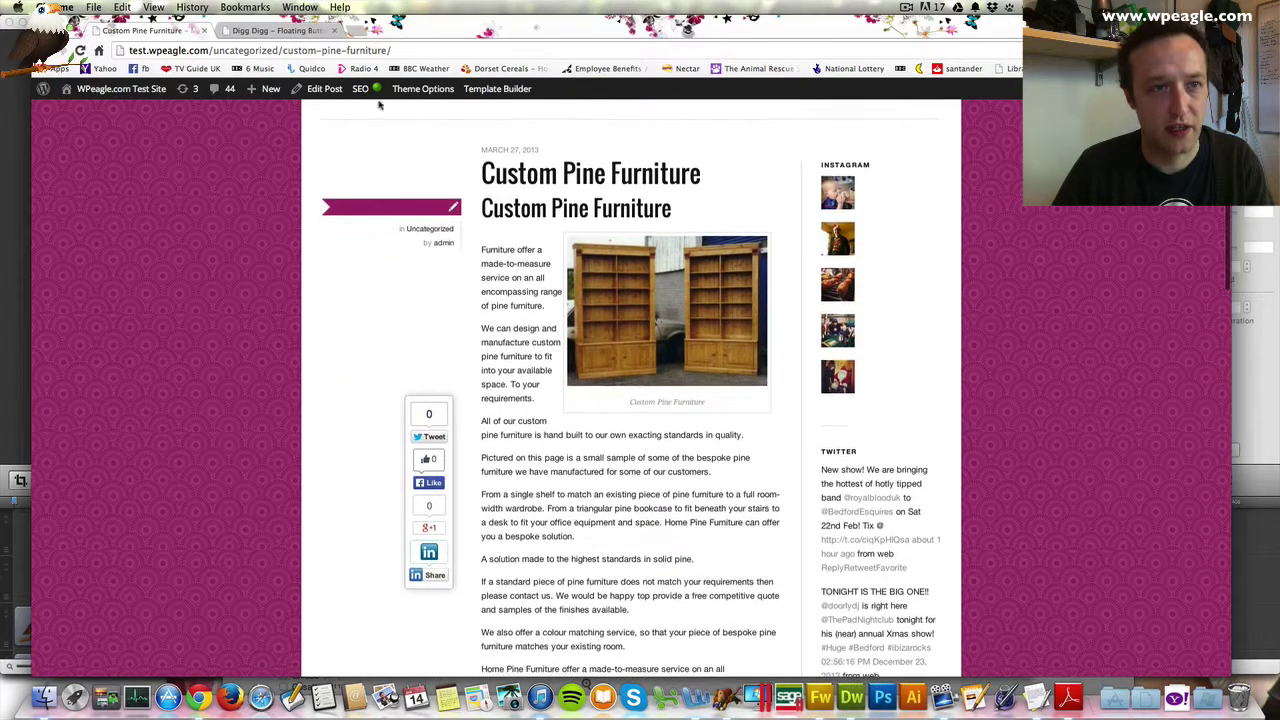
Step: Reload the post, inspect the tweet prepared by the bar's Tweet button, and close the Twitter share window
click(80, 50)
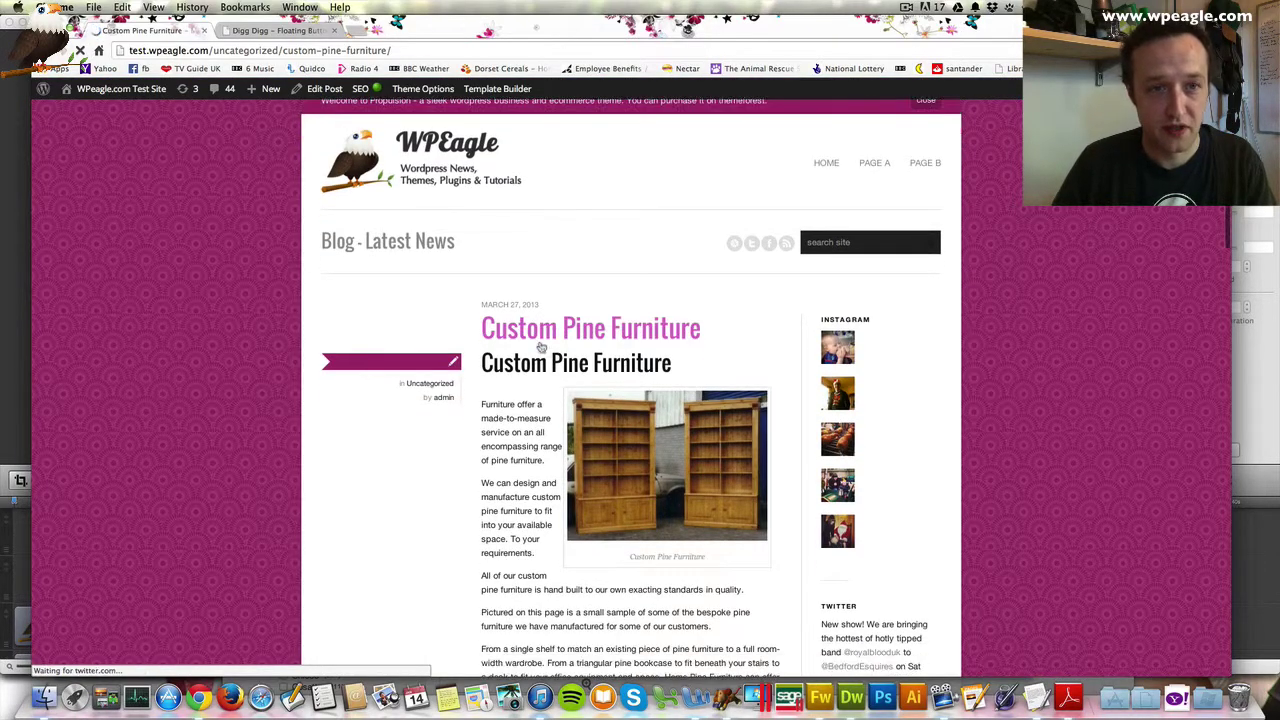
scroll(540, 346, down, 5)
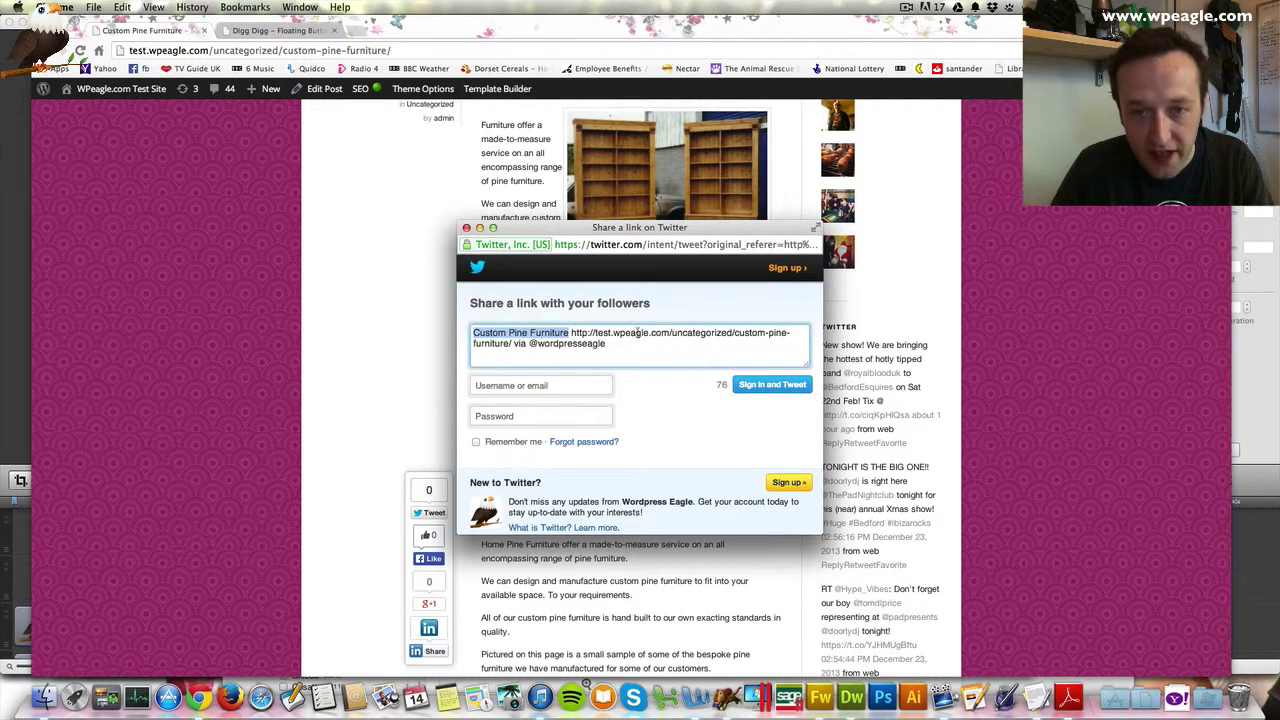
click(466, 228)
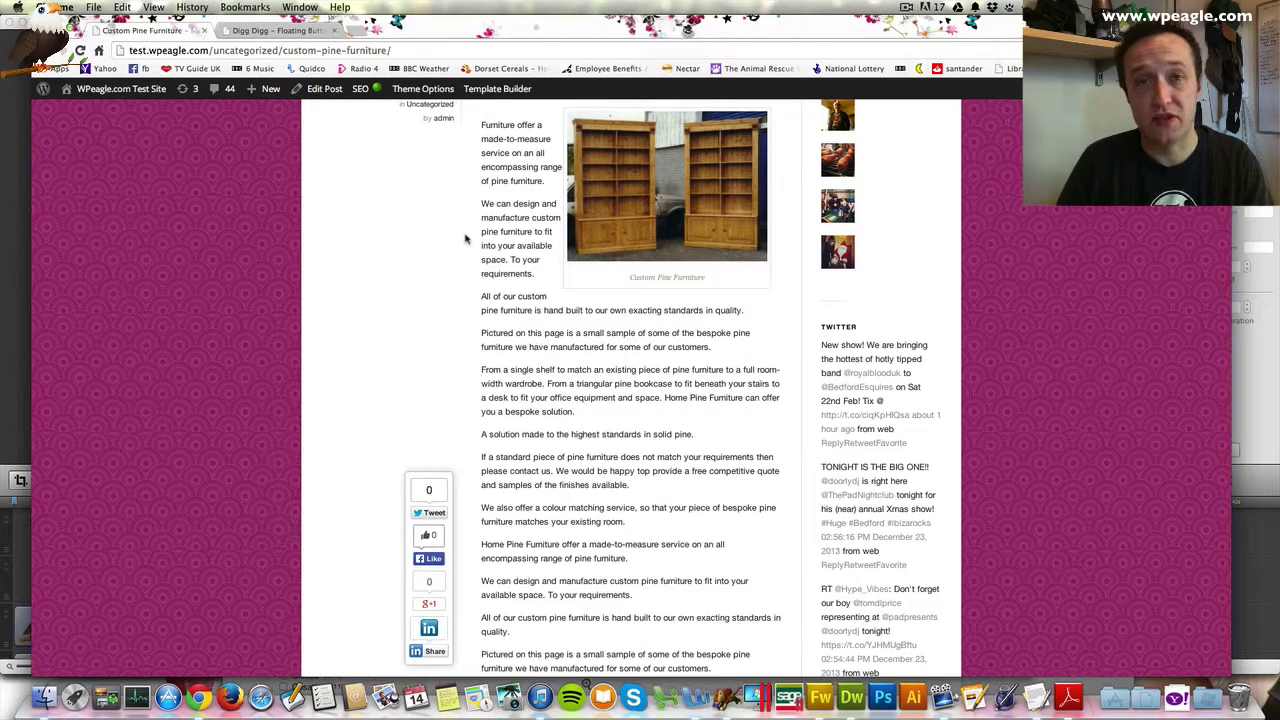